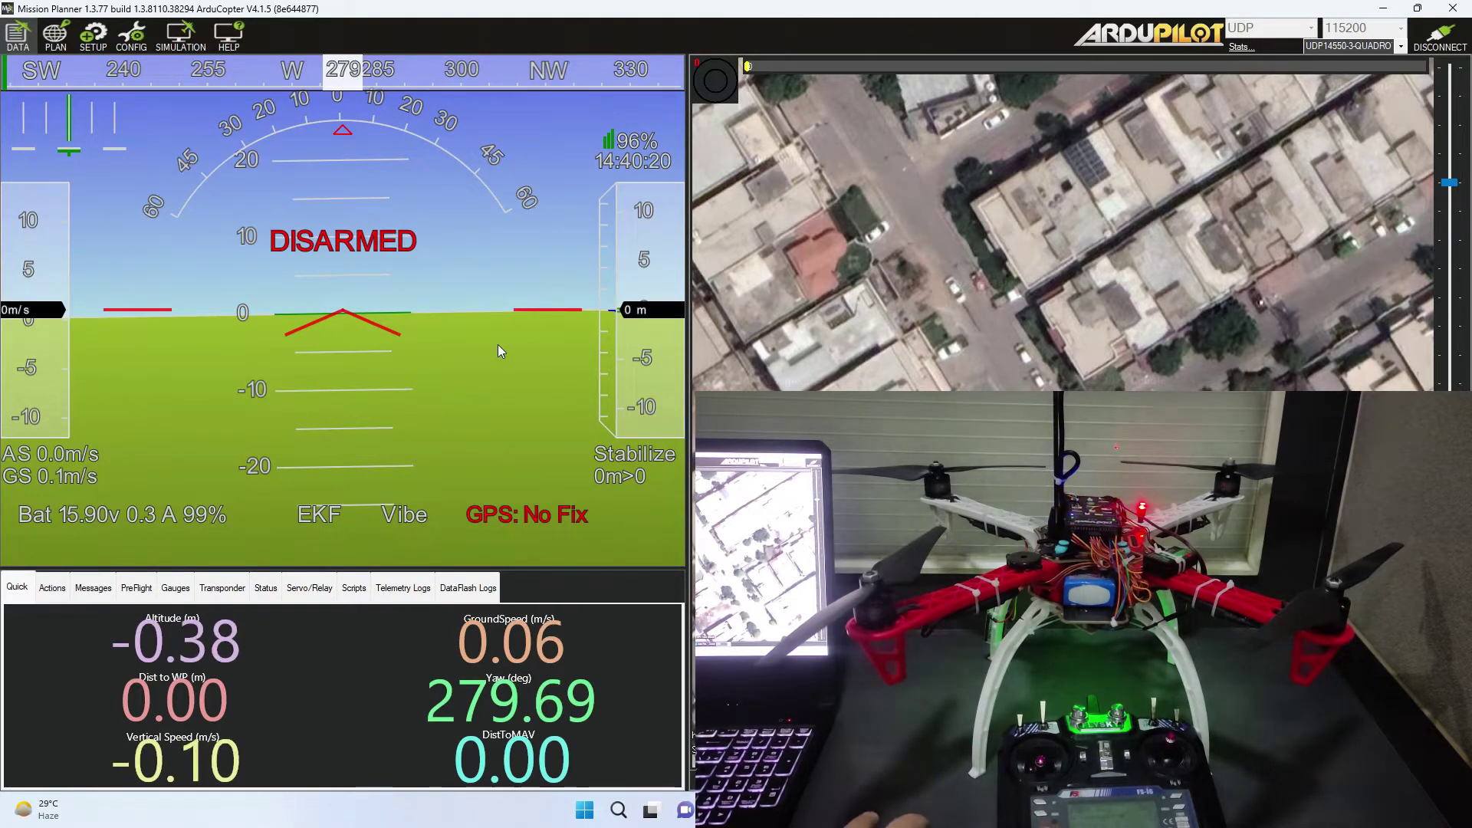
Open the SETUP Radio Calibration page to see live RC channel readings, including roll.
{"action": "left_click", "coordinate": [102, 34]}
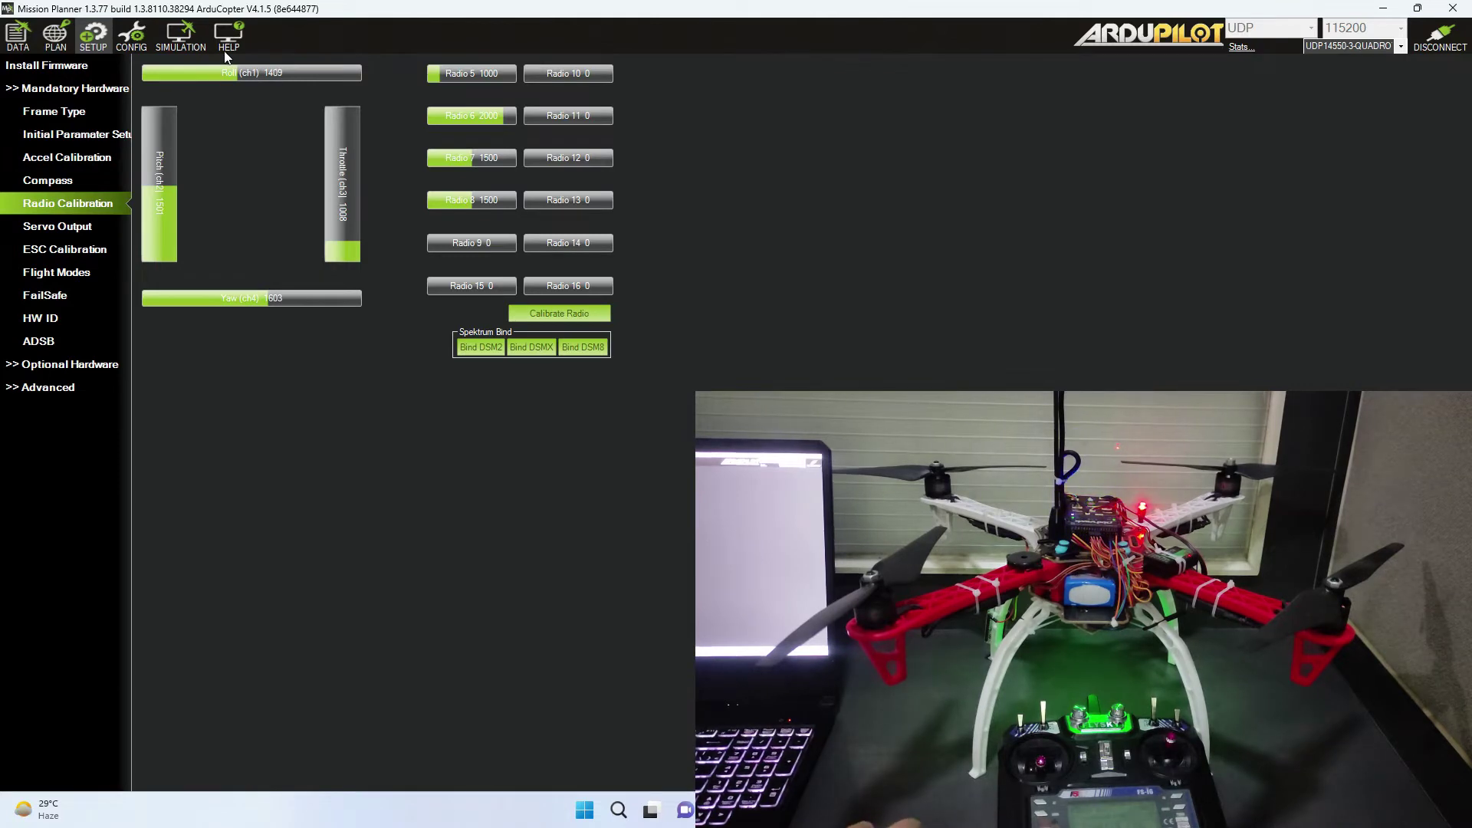
Open CONFIG's Full Parameter List past the raw parameter warning and begin an RC1 search.
{"action": "left_click", "coordinate": [131, 35]}
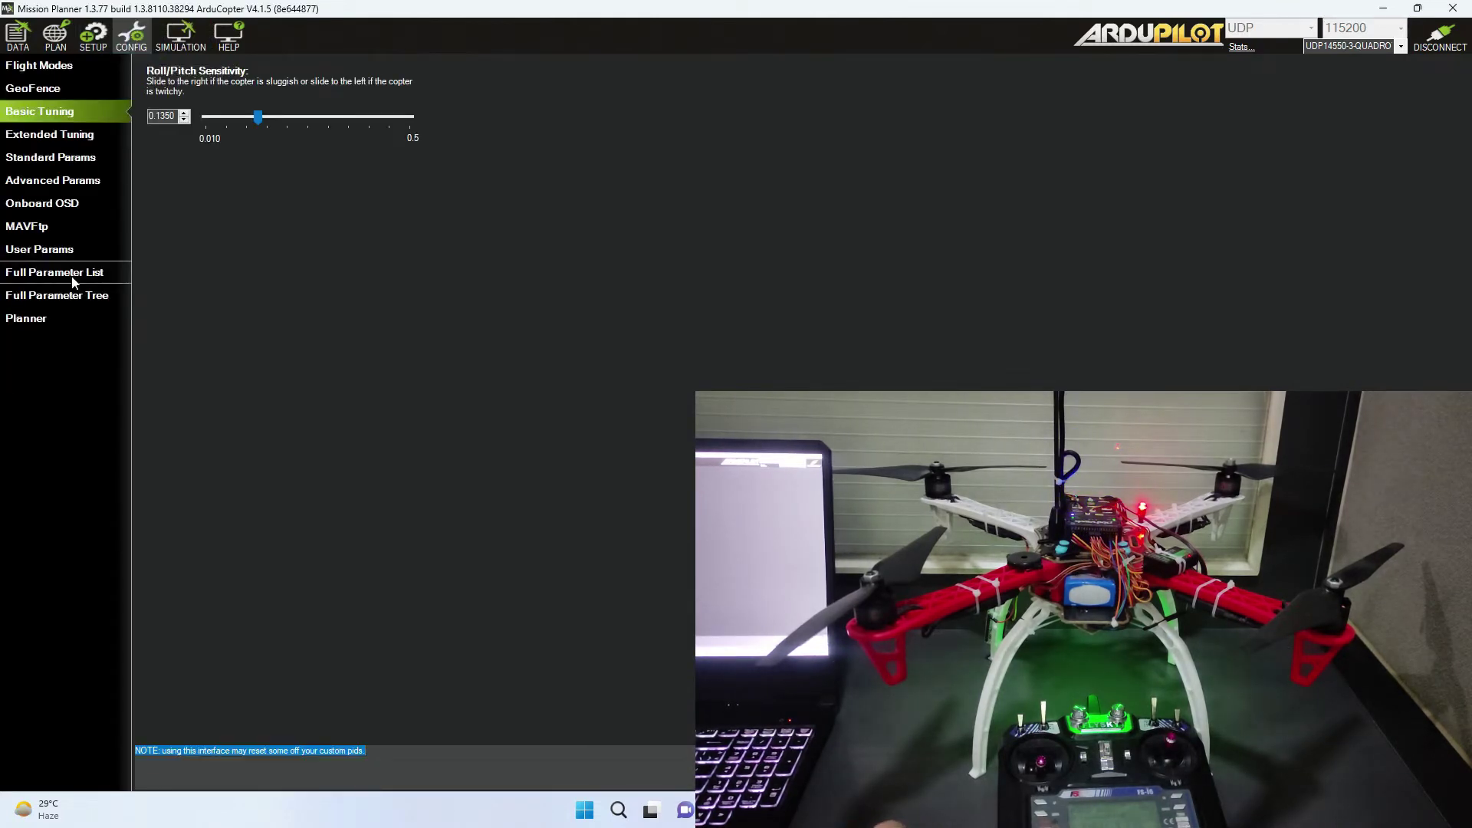
{"action": "left_click", "coordinate": [72, 279]}
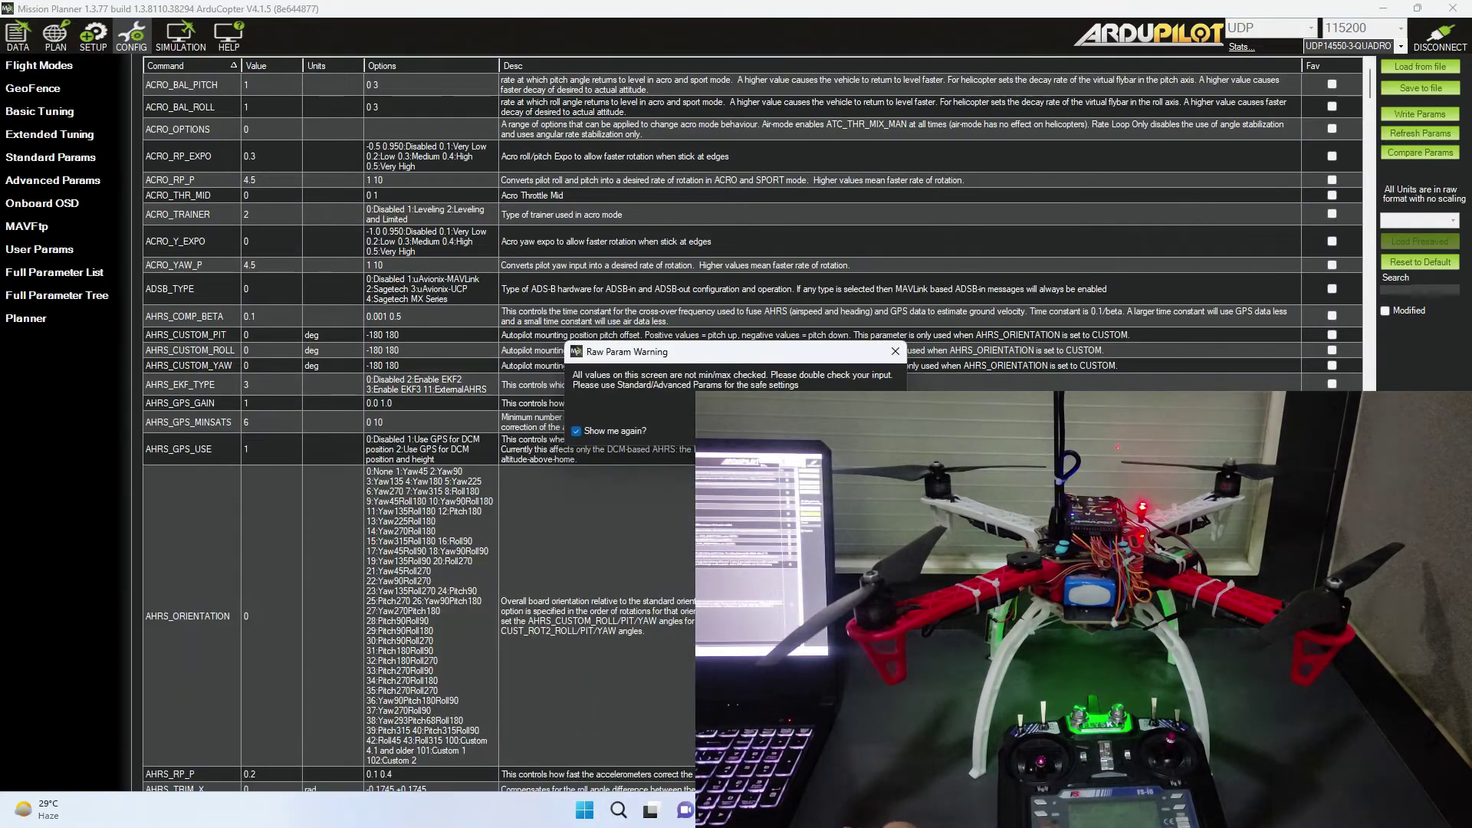
{"action": "left_click", "coordinate": [978, 593]}
{"action": "scroll", "coordinate": [298, 382], "scroll_direction": "down", "scroll_amount": 10}
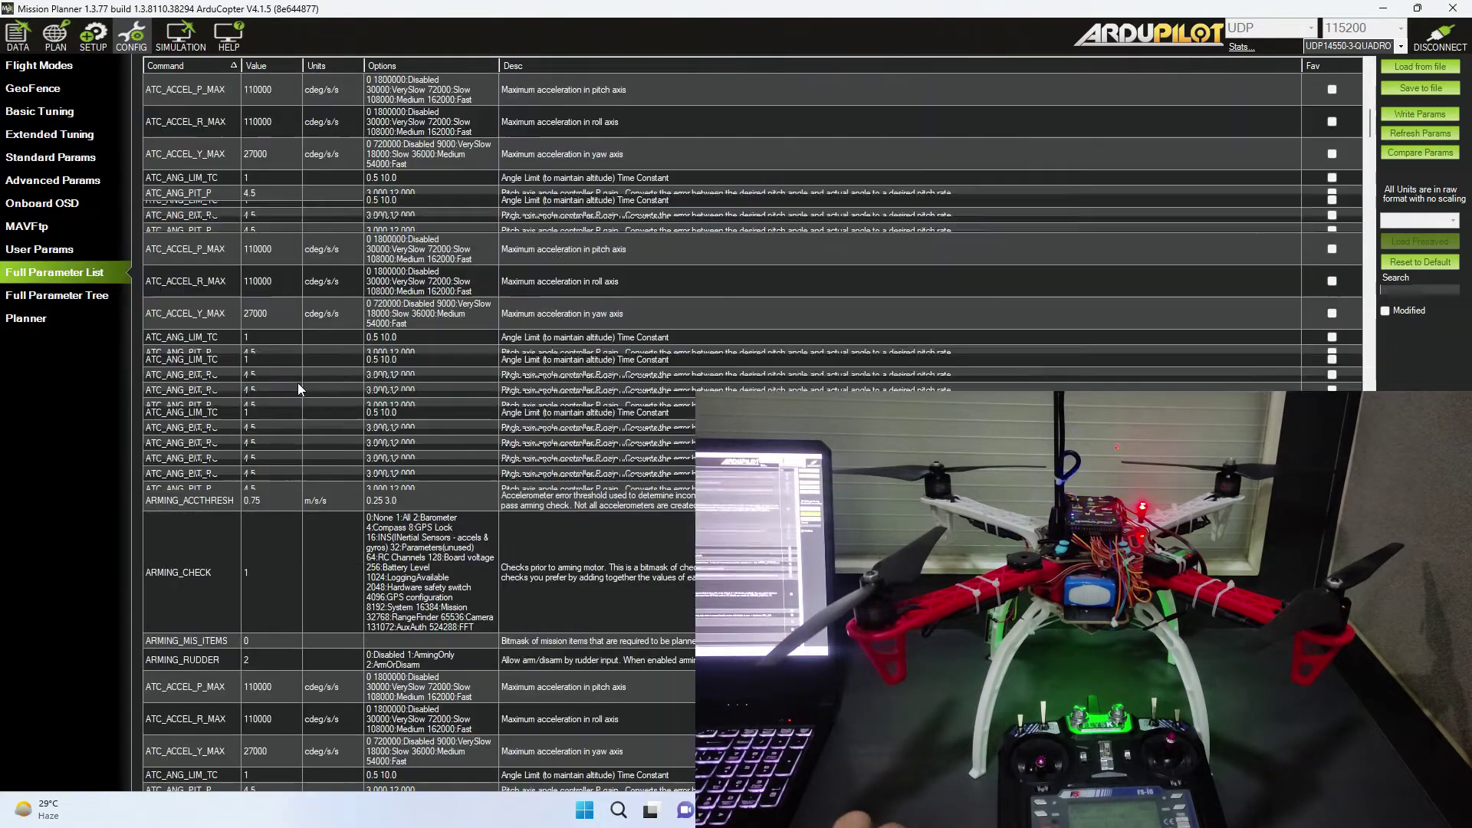
{"action": "scroll", "coordinate": [297, 384], "scroll_direction": "down", "scroll_amount": 10}
{"action": "scroll", "coordinate": [298, 381], "scroll_direction": "down", "scroll_amount": 10}
{"action": "scroll", "coordinate": [298, 381], "scroll_direction": "down", "scroll_amount": 10}
{"action": "scroll", "coordinate": [298, 381], "scroll_direction": "down", "scroll_amount": 10}
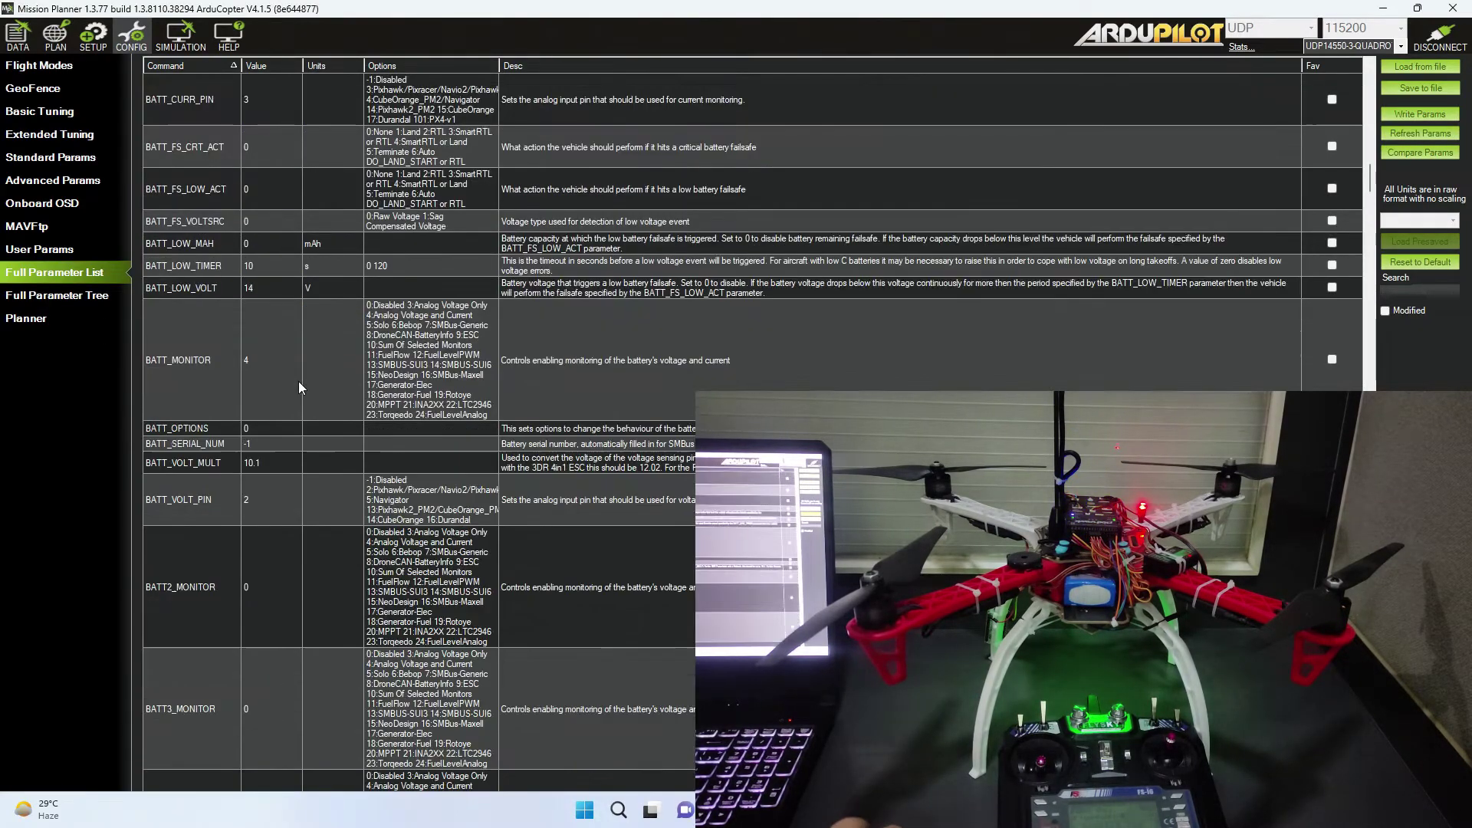
{"action": "scroll", "coordinate": [298, 381], "scroll_direction": "down", "scroll_amount": 10}
{"action": "scroll", "coordinate": [297, 380], "scroll_direction": "down", "scroll_amount": 10}
{"action": "scroll", "coordinate": [300, 380], "scroll_direction": "down", "scroll_amount": 10}
{"action": "scroll", "coordinate": [300, 381], "scroll_direction": "down", "scroll_amount": 10}
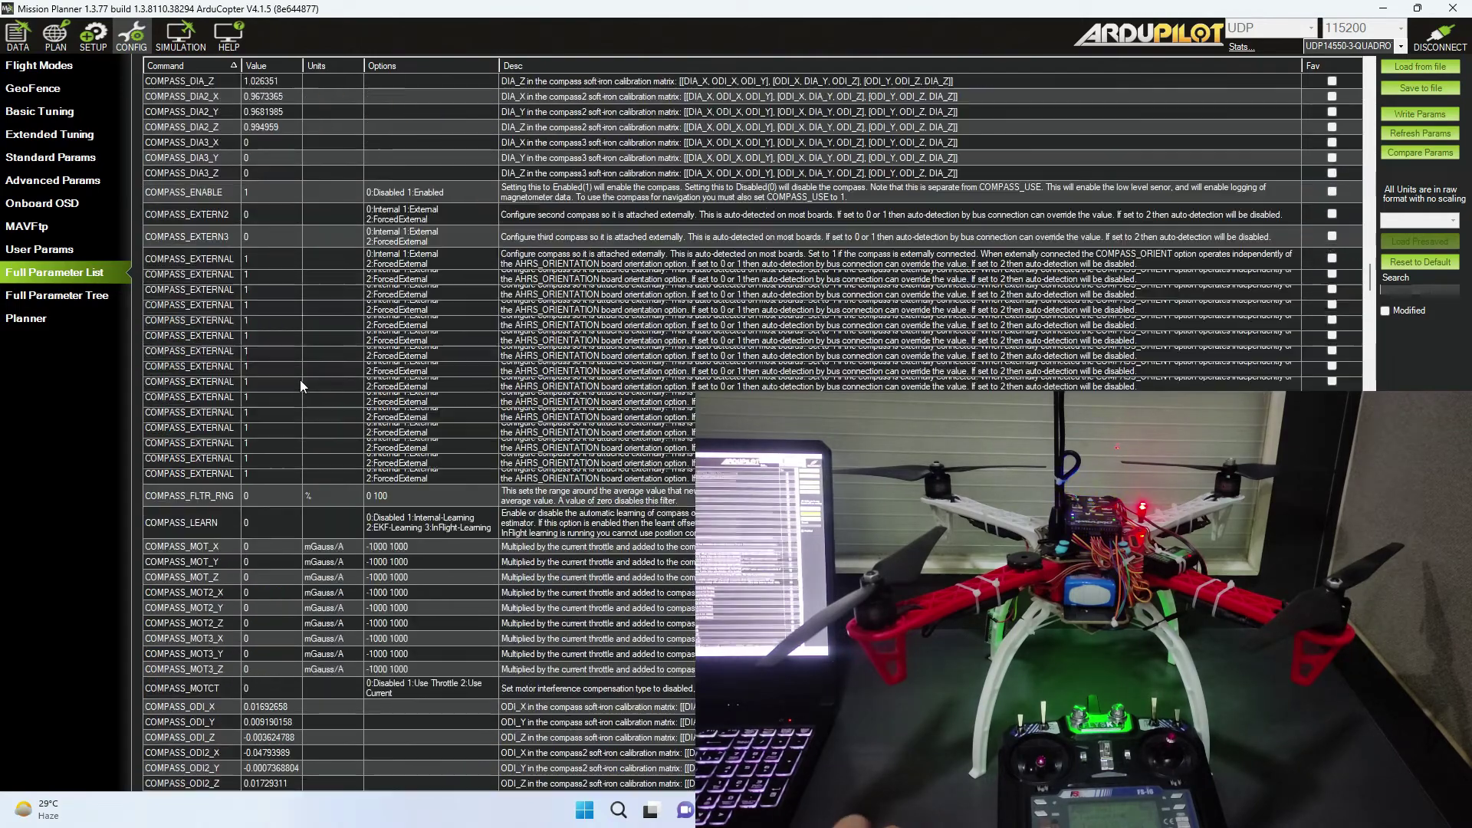
{"action": "scroll", "coordinate": [300, 380], "scroll_direction": "down", "scroll_amount": 10}
{"action": "scroll", "coordinate": [300, 380], "scroll_direction": "down", "scroll_amount": 10}
{"action": "scroll", "coordinate": [301, 379], "scroll_direction": "down", "scroll_amount": 10}
{"action": "scroll", "coordinate": [300, 378], "scroll_direction": "down", "scroll_amount": 10}
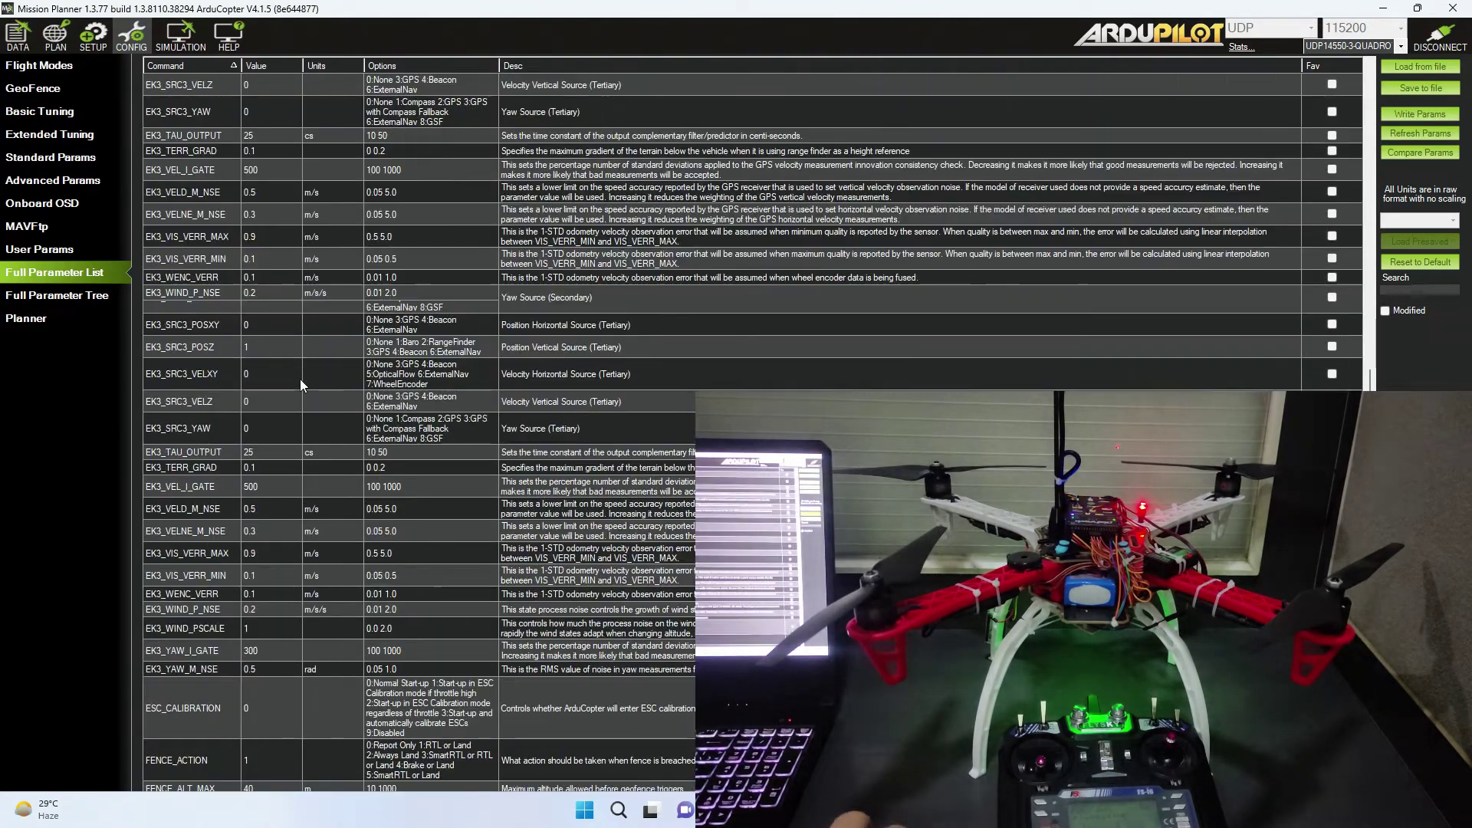
{"action": "scroll", "coordinate": [301, 379], "scroll_direction": "down", "scroll_amount": 10}
{"action": "scroll", "coordinate": [301, 379], "scroll_direction": "down", "scroll_amount": 10}
{"action": "scroll", "coordinate": [301, 378], "scroll_direction": "down", "scroll_amount": 10}
{"action": "scroll", "coordinate": [301, 379], "scroll_direction": "down", "scroll_amount": 3}
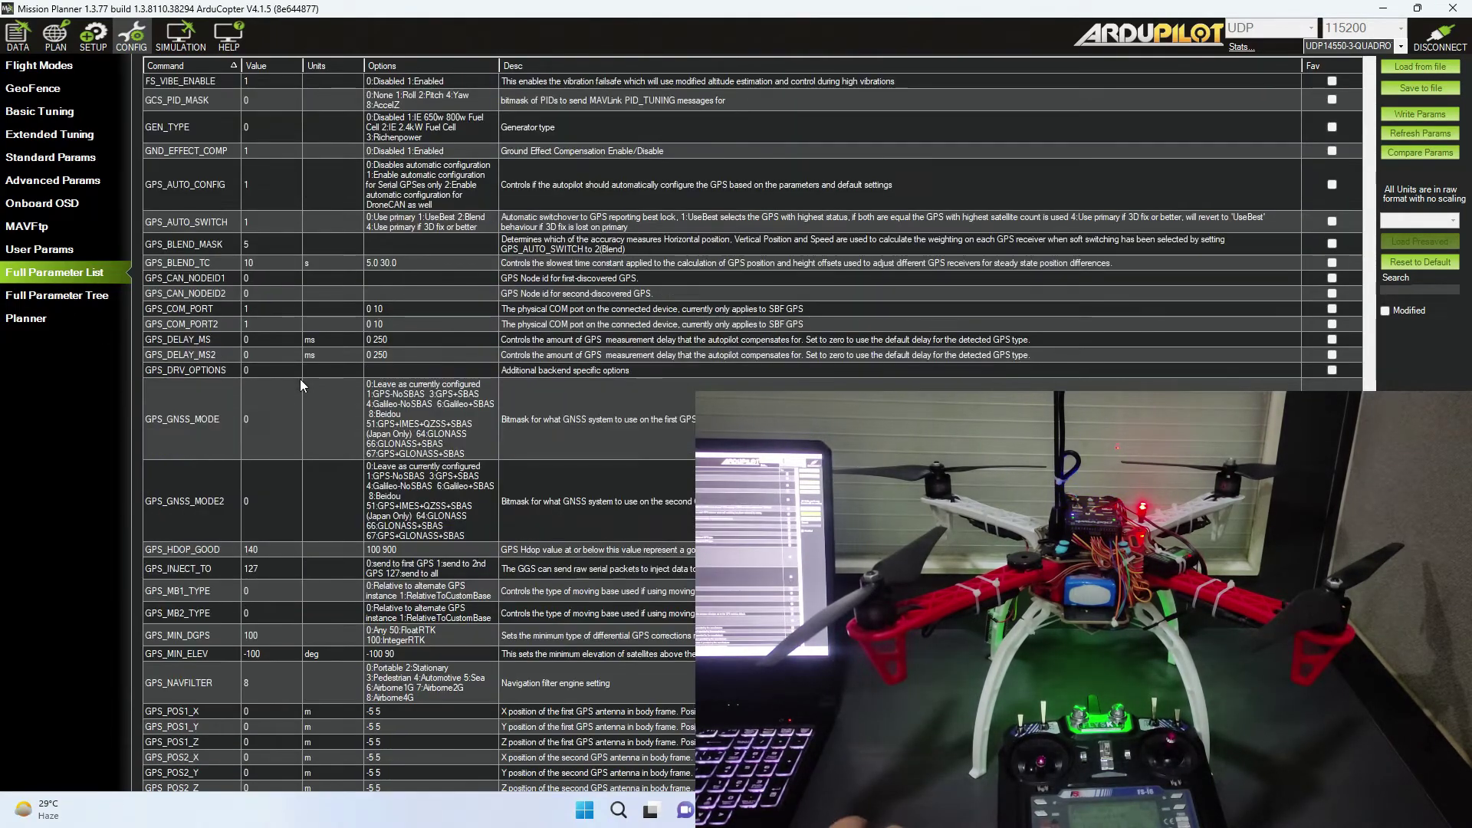
{"action": "left_click", "coordinate": [1408, 290]}
{"action": "type", "text": "RC"}
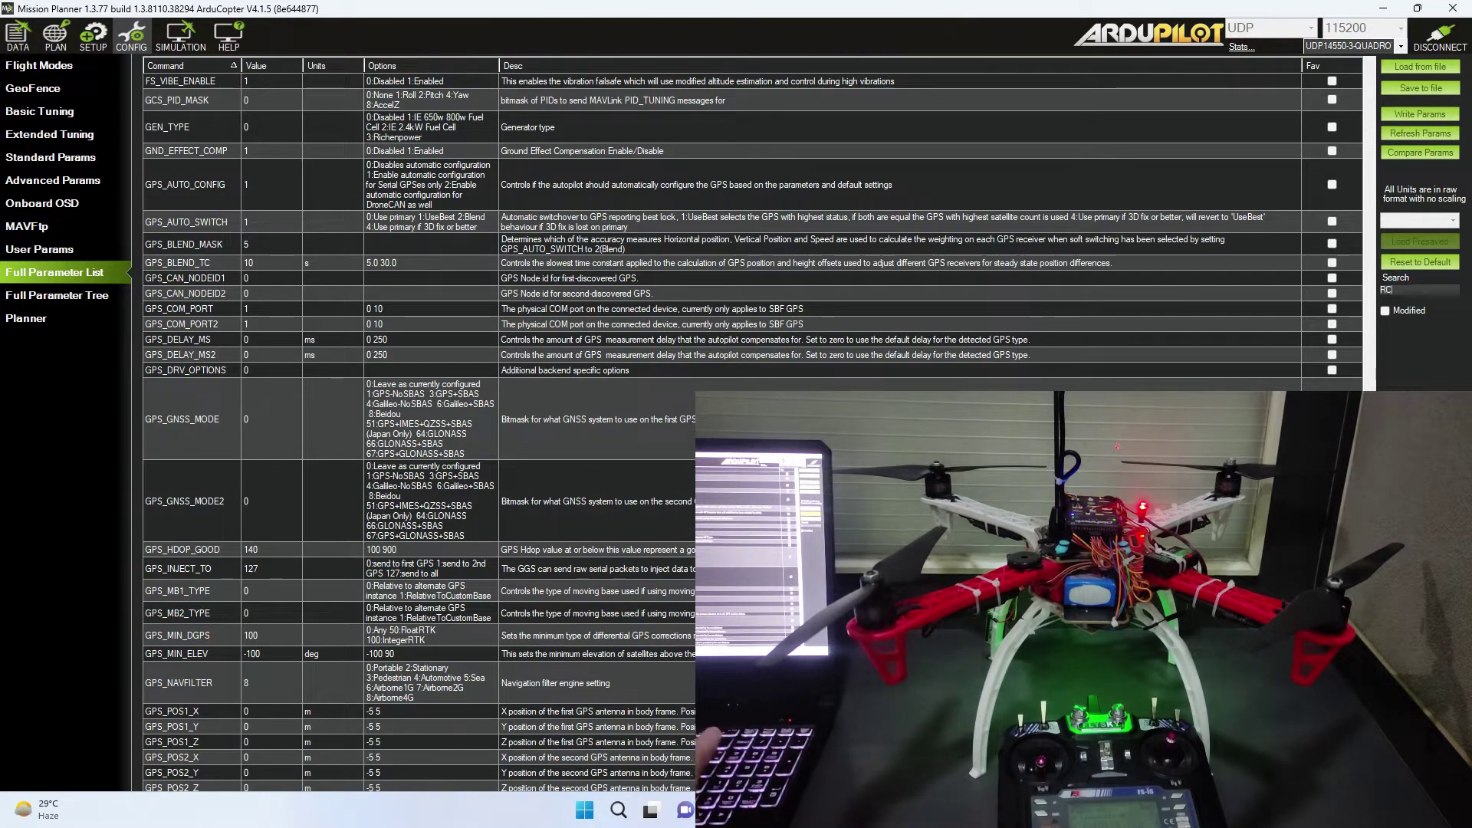
{"action": "type", "text": "1"}
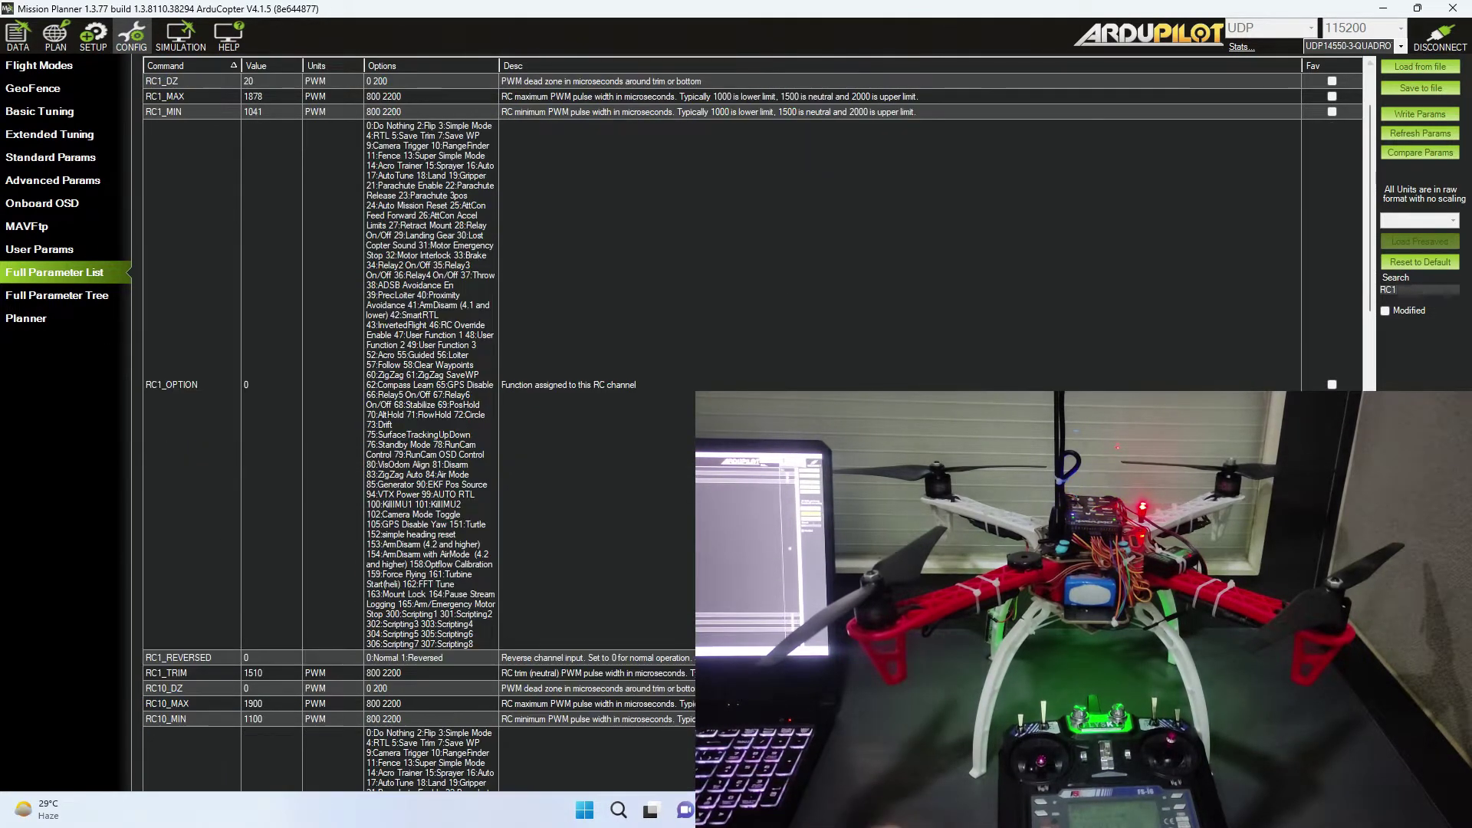
{"action": "scroll", "coordinate": [209, 255], "scroll_direction": "up", "scroll_amount": 1}
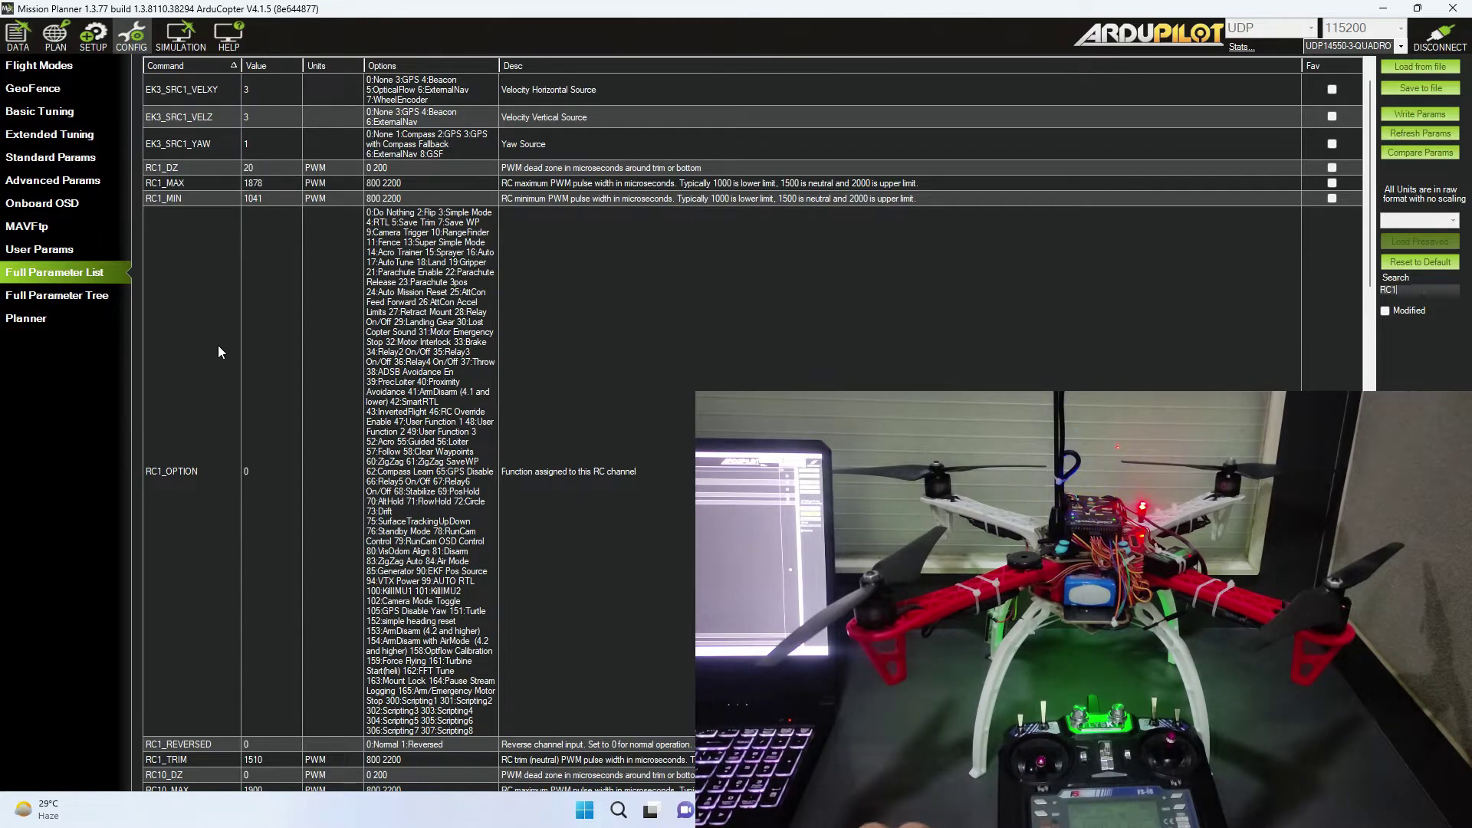
{"action": "scroll", "coordinate": [182, 559], "scroll_direction": "down", "scroll_amount": 2}
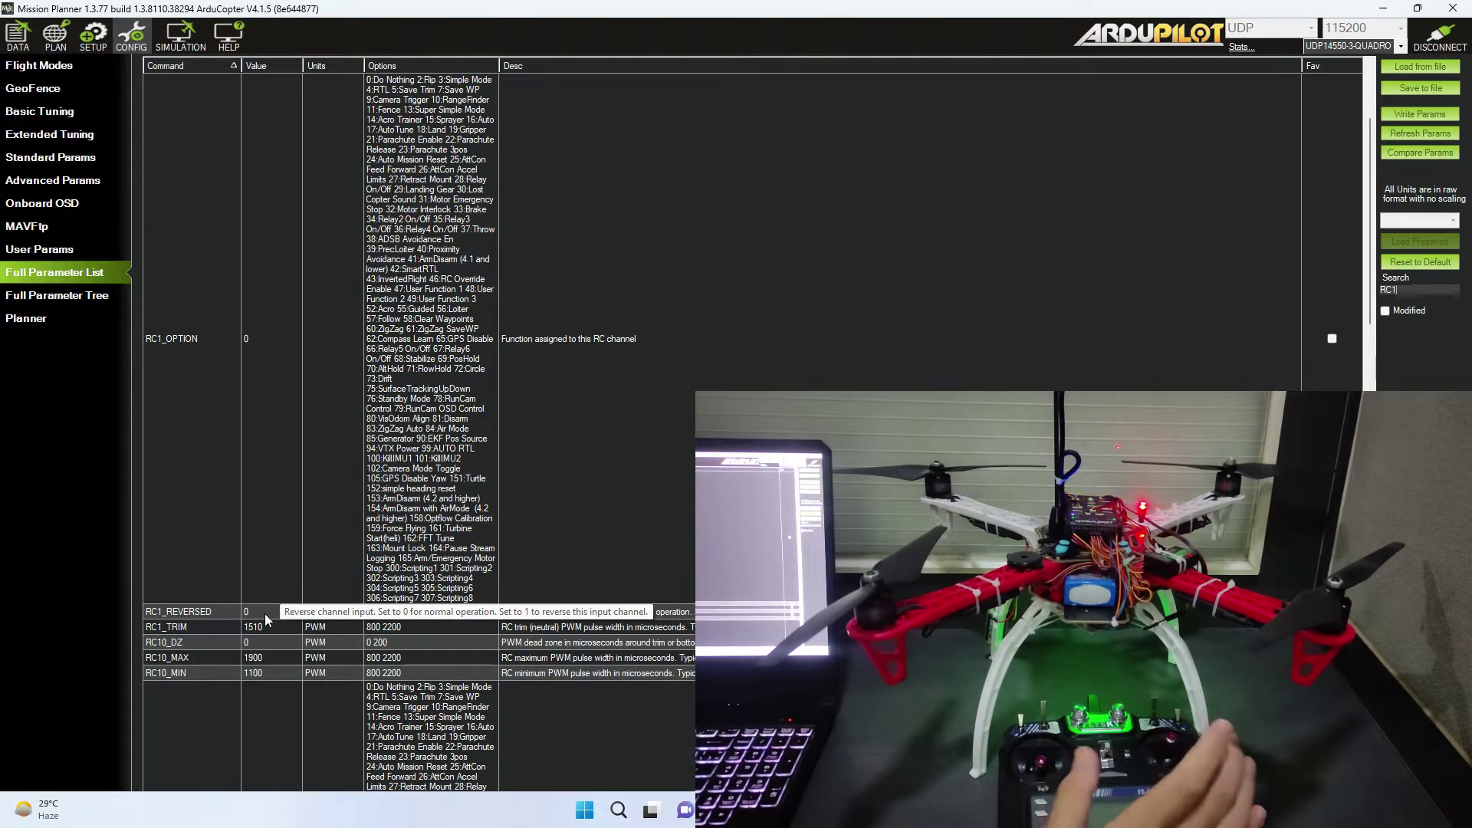
{"action": "mouse_move", "coordinate": [208, 631]}
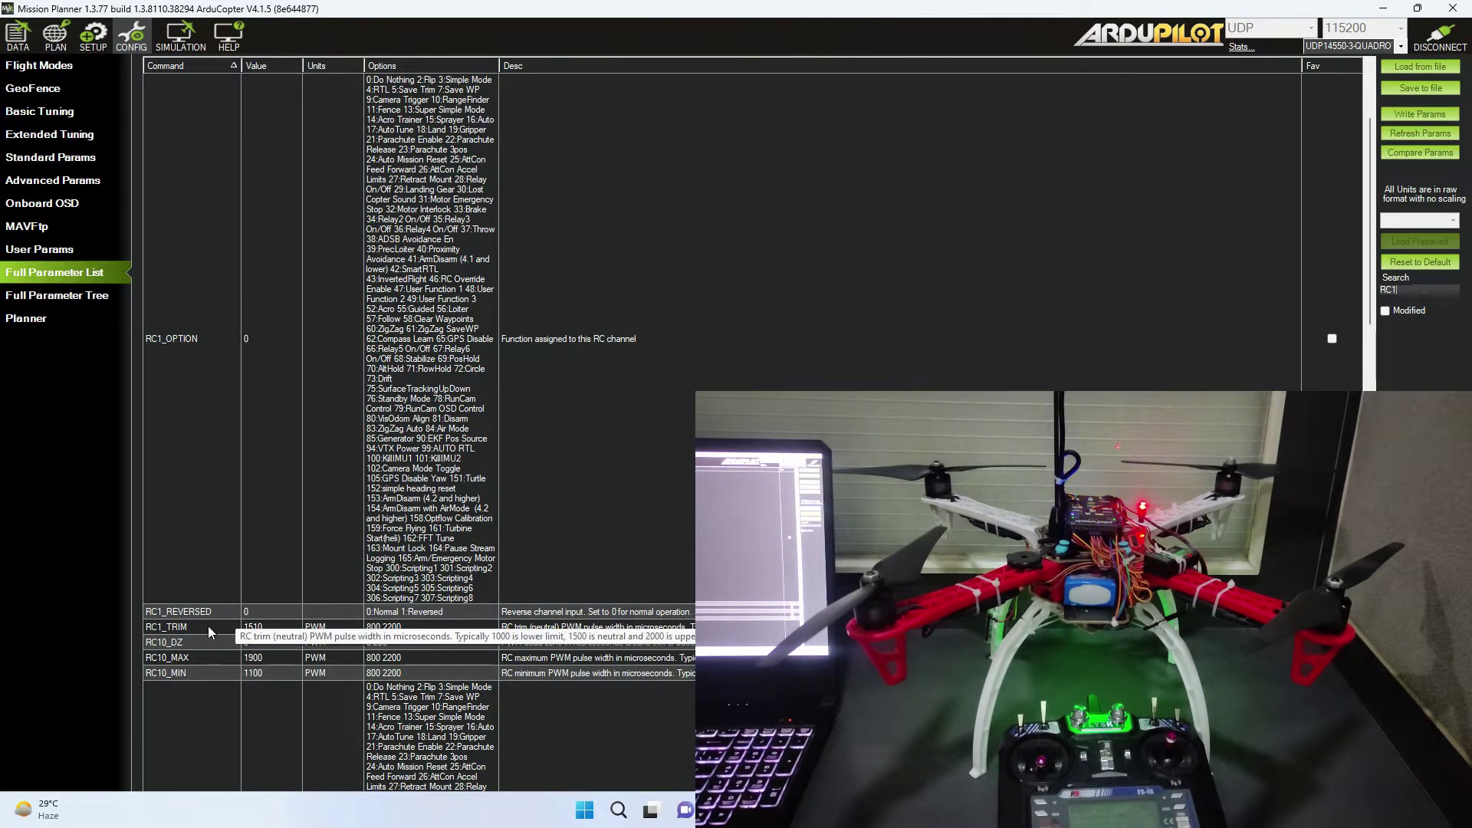
{"action": "scroll", "coordinate": [220, 586], "scroll_direction": "up", "scroll_amount": 1}
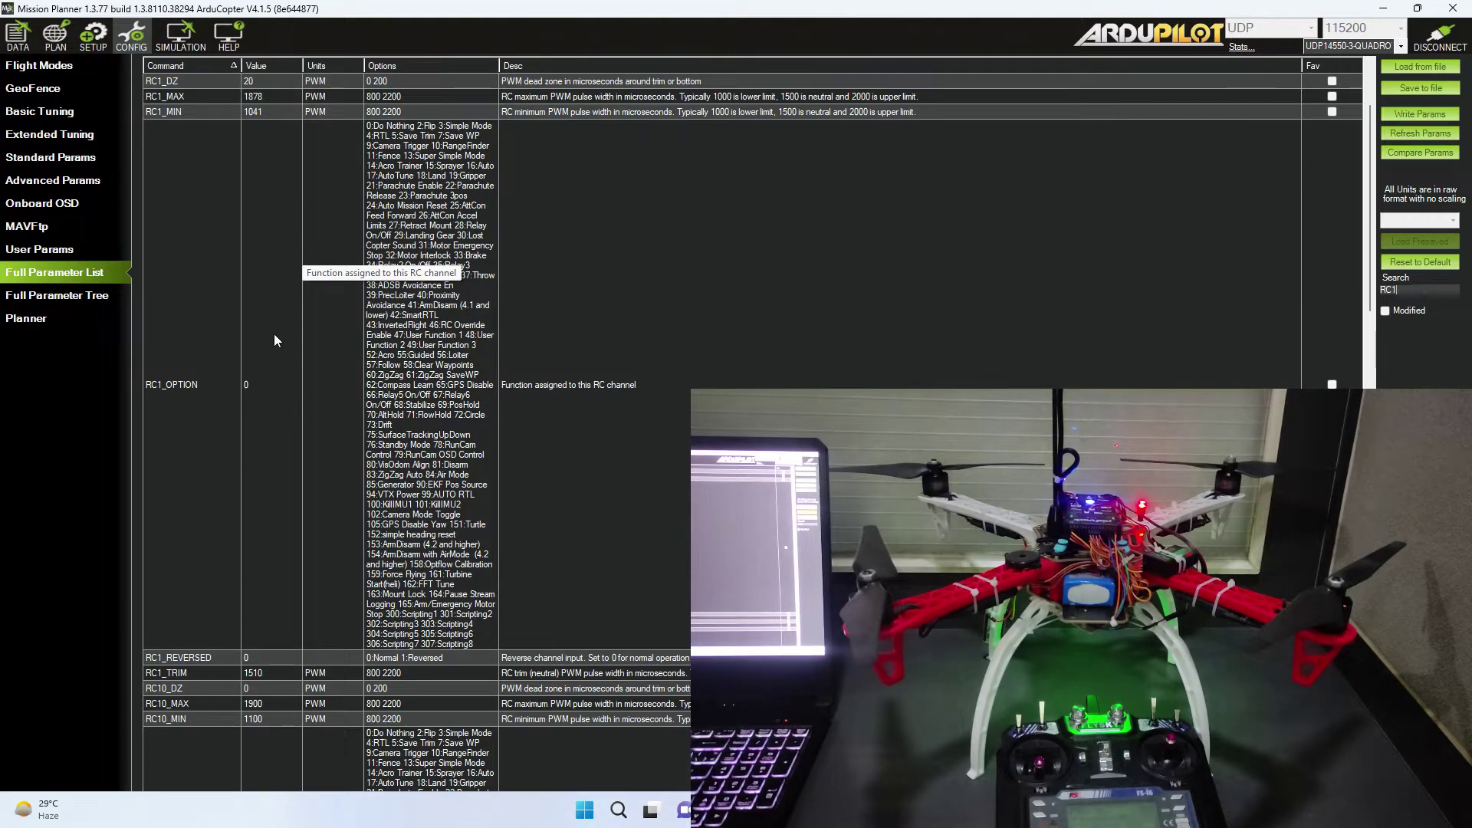
Return to radio calibration, then reopen the full parameter list past the raw parameter warning.
{"action": "left_click", "coordinate": [103, 51]}
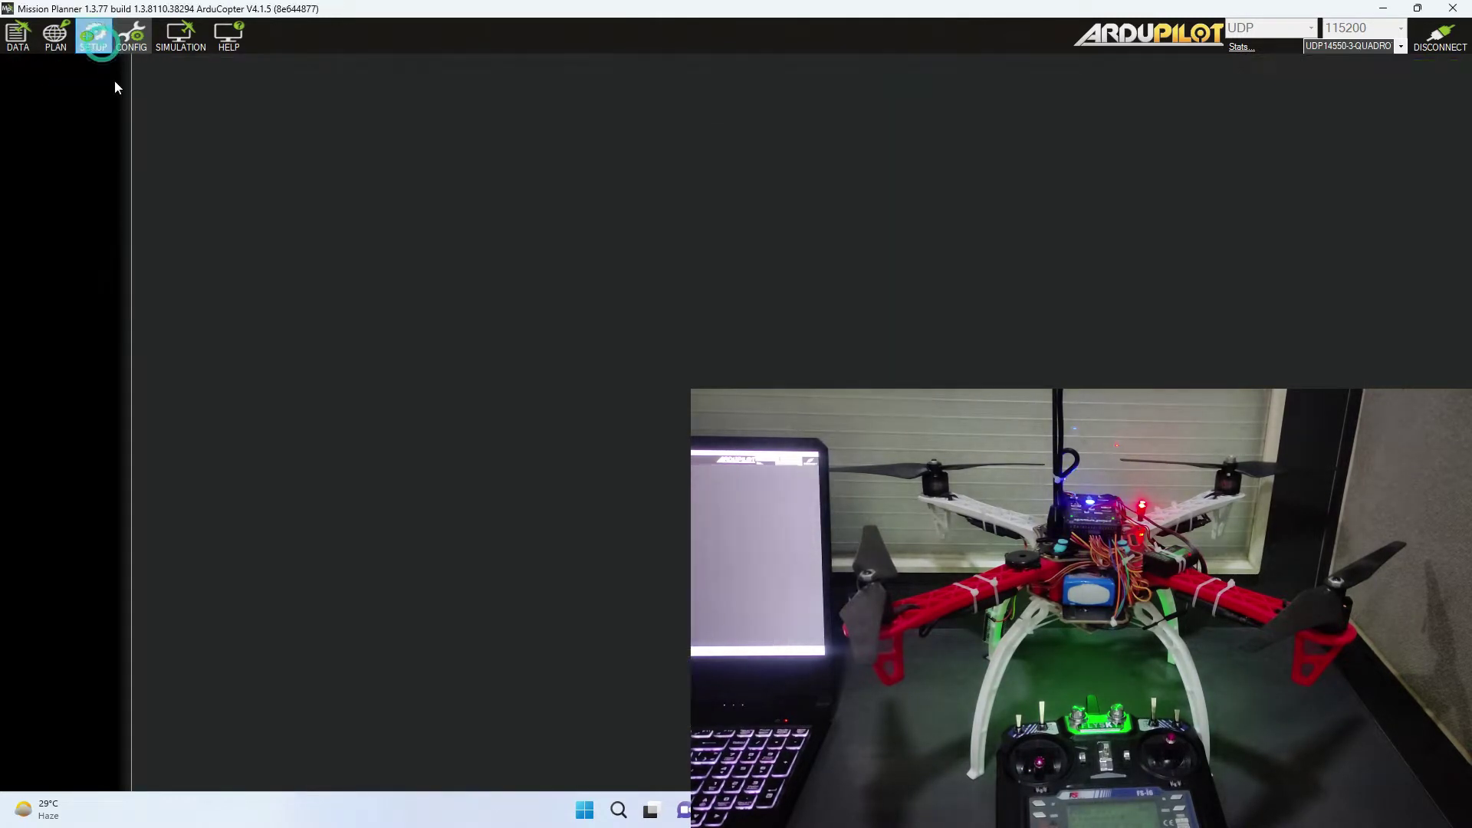
{"action": "left_click", "coordinate": [132, 37]}
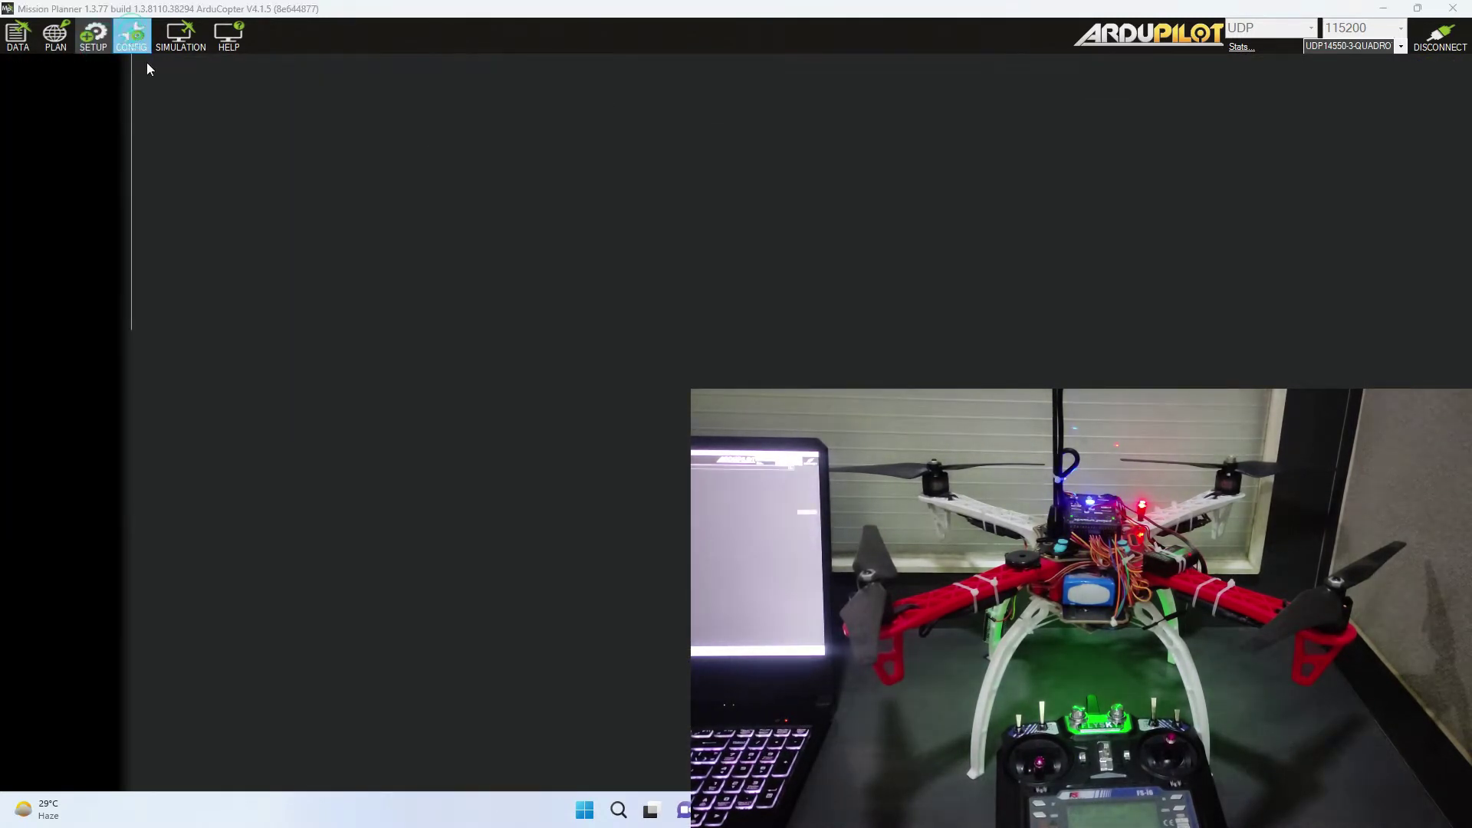
{"action": "key", "text": "Return"}
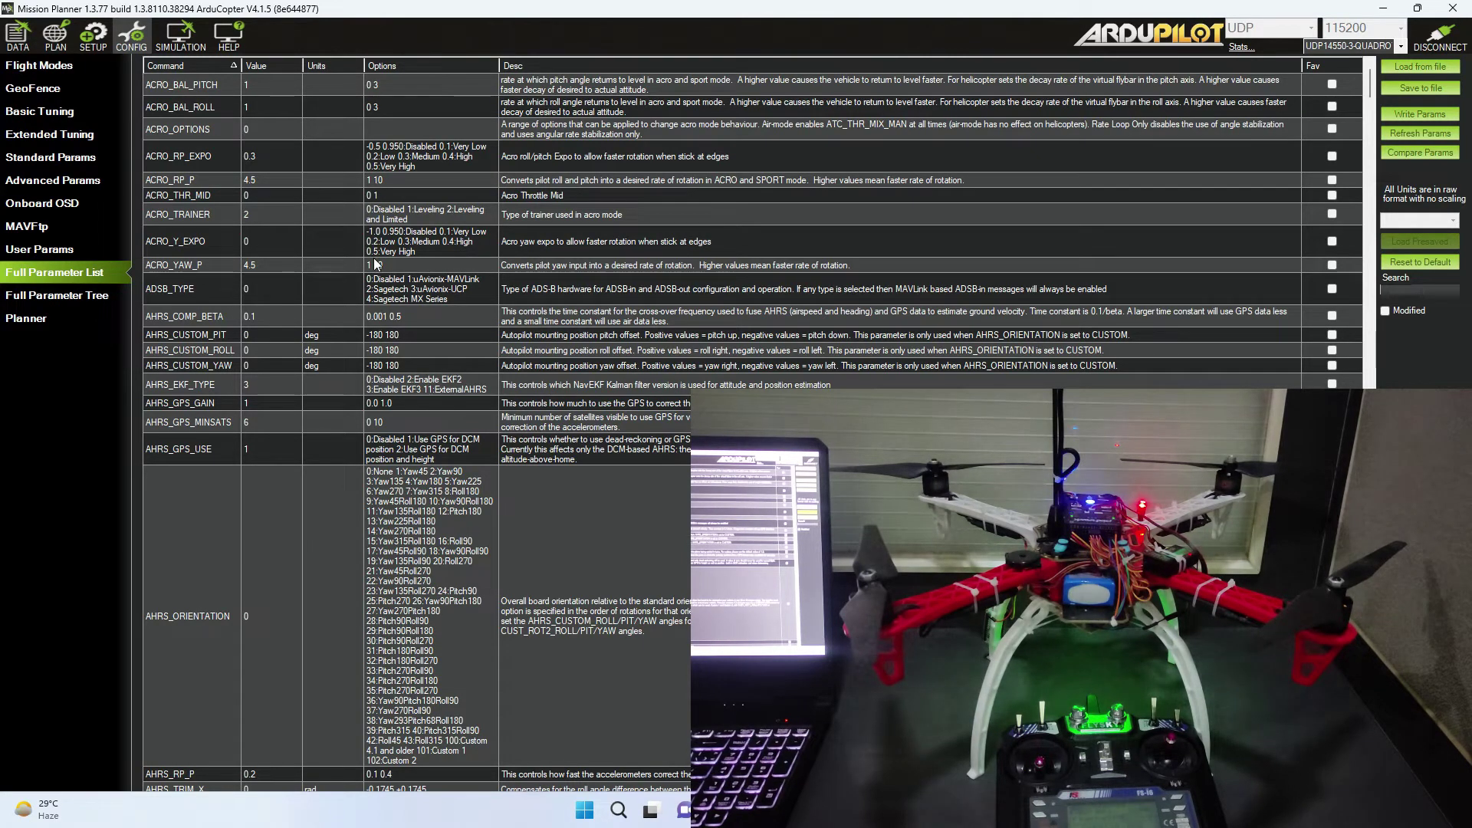
{"action": "scroll", "coordinate": [921, 253], "scroll_direction": "down", "scroll_amount": 10}
{"action": "type", "text": "R"}
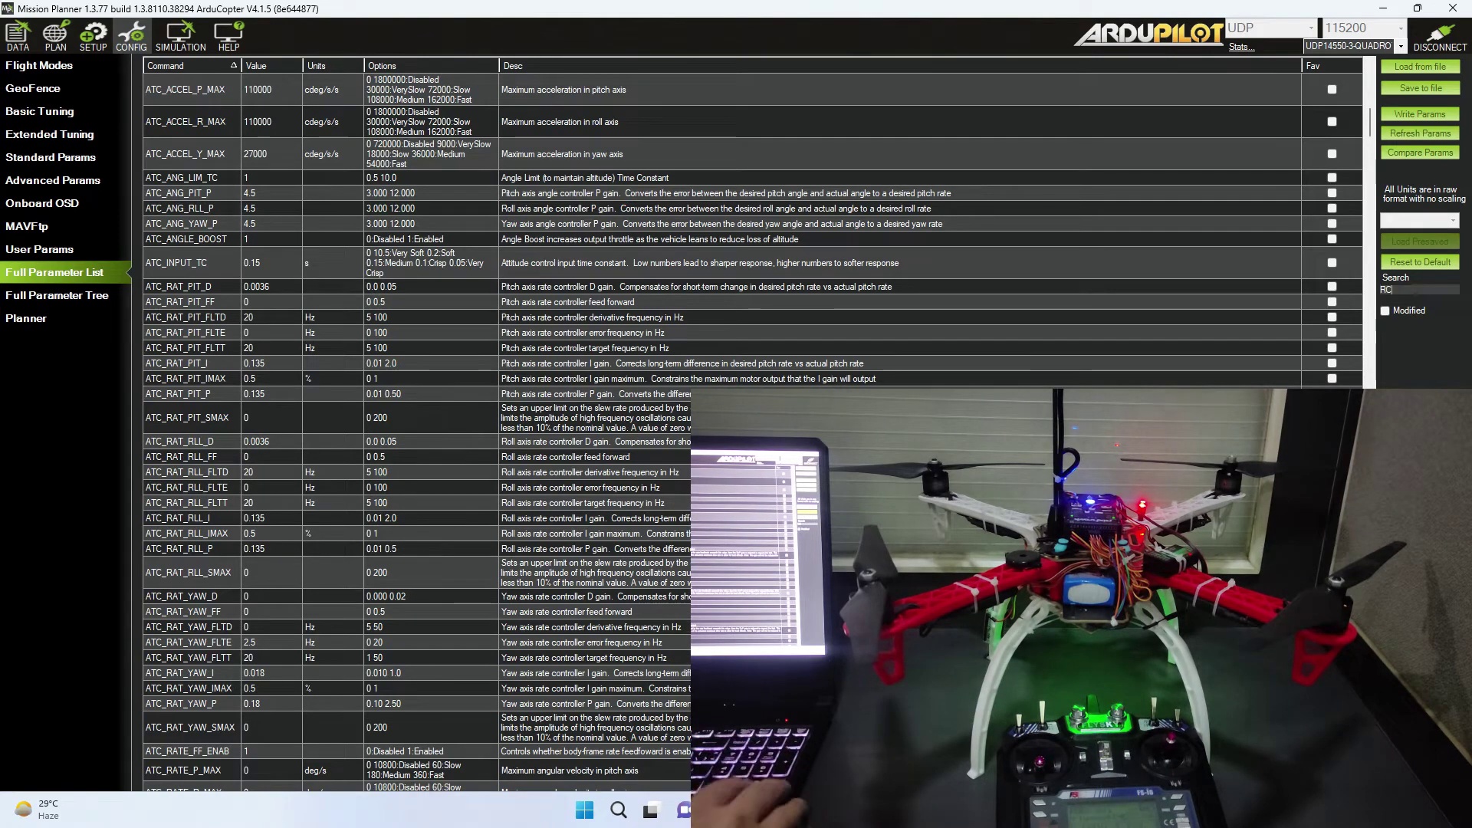
{"action": "type", "text": "C"}
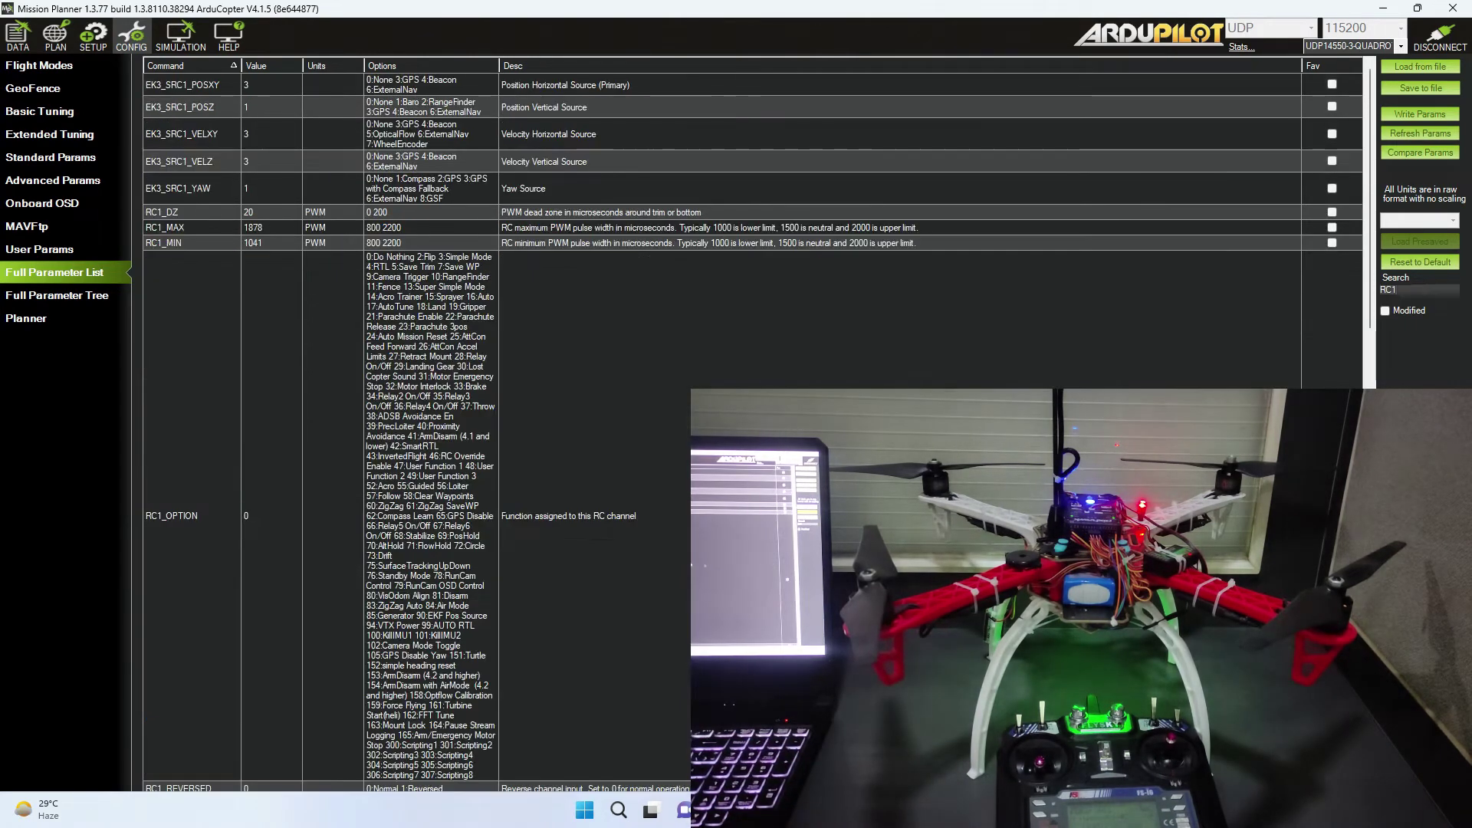
{"action": "scroll", "coordinate": [265, 392], "scroll_direction": "down", "scroll_amount": 1}
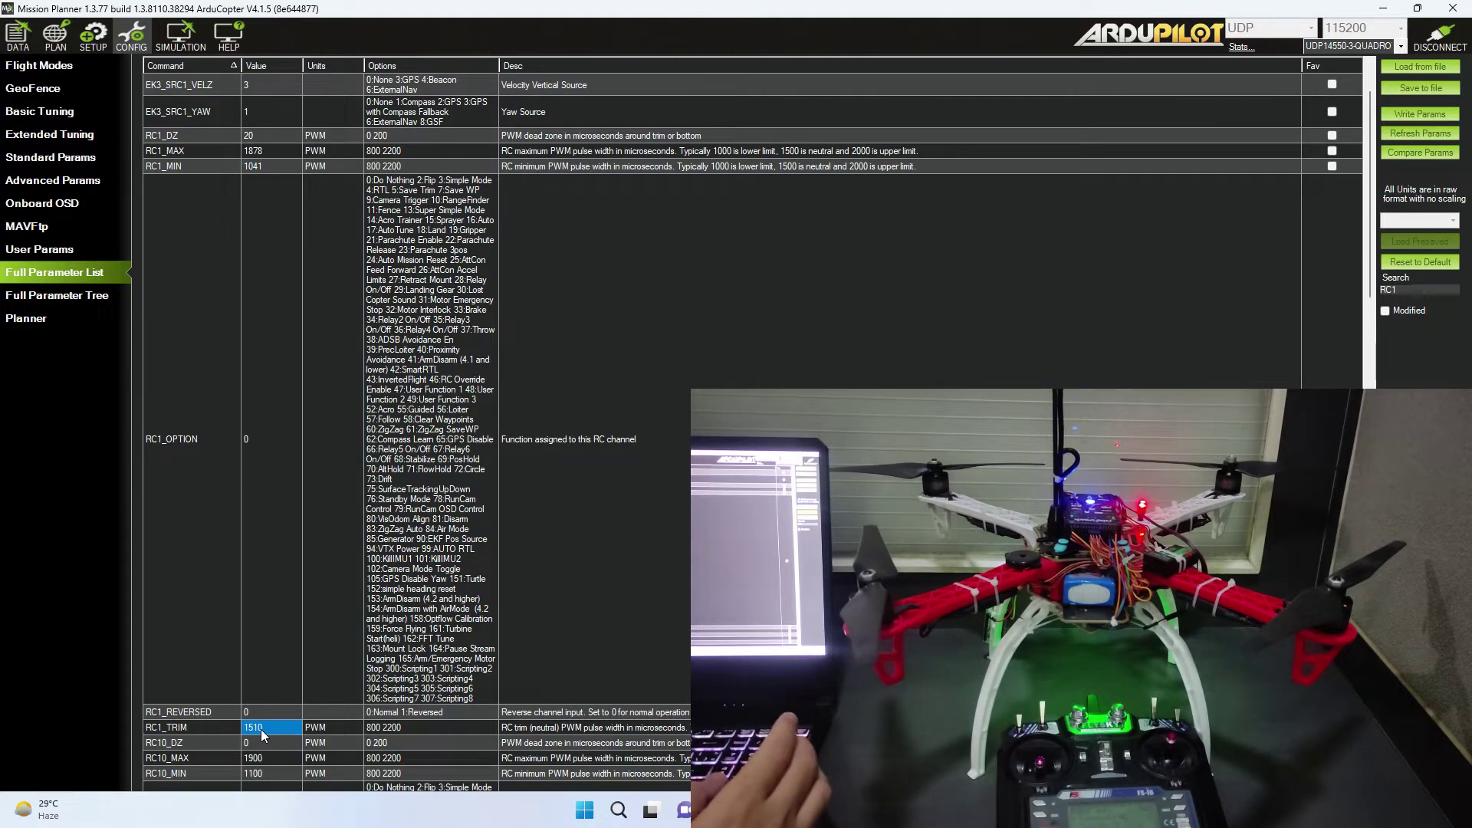
{"action": "type", "text": "14"}
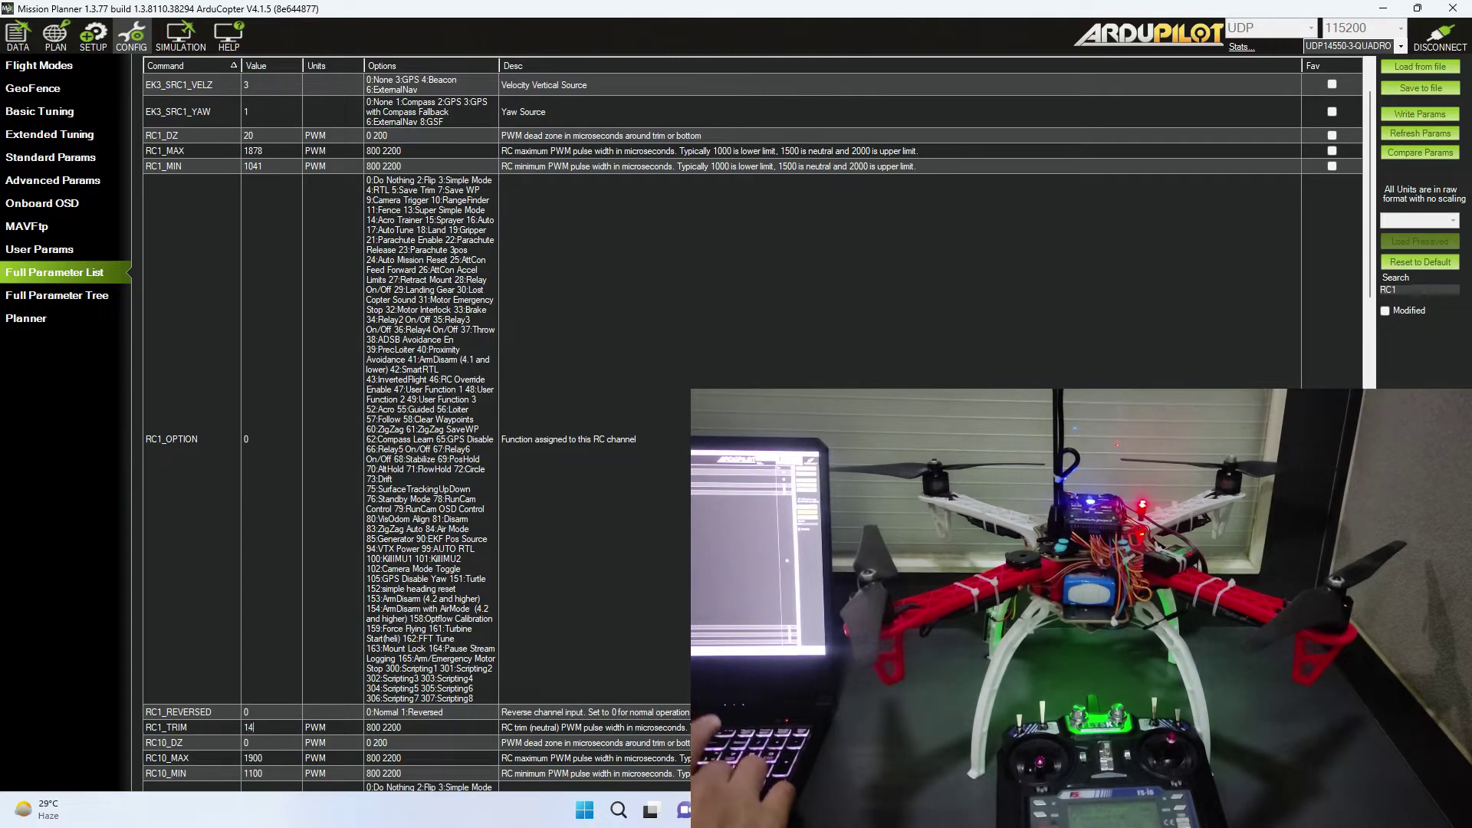
{"action": "type", "text": "00"}
Commit RC1_TRIM as 1400, write it to the drone, and switch to Flight Data.
{"action": "key", "text": "Return"}
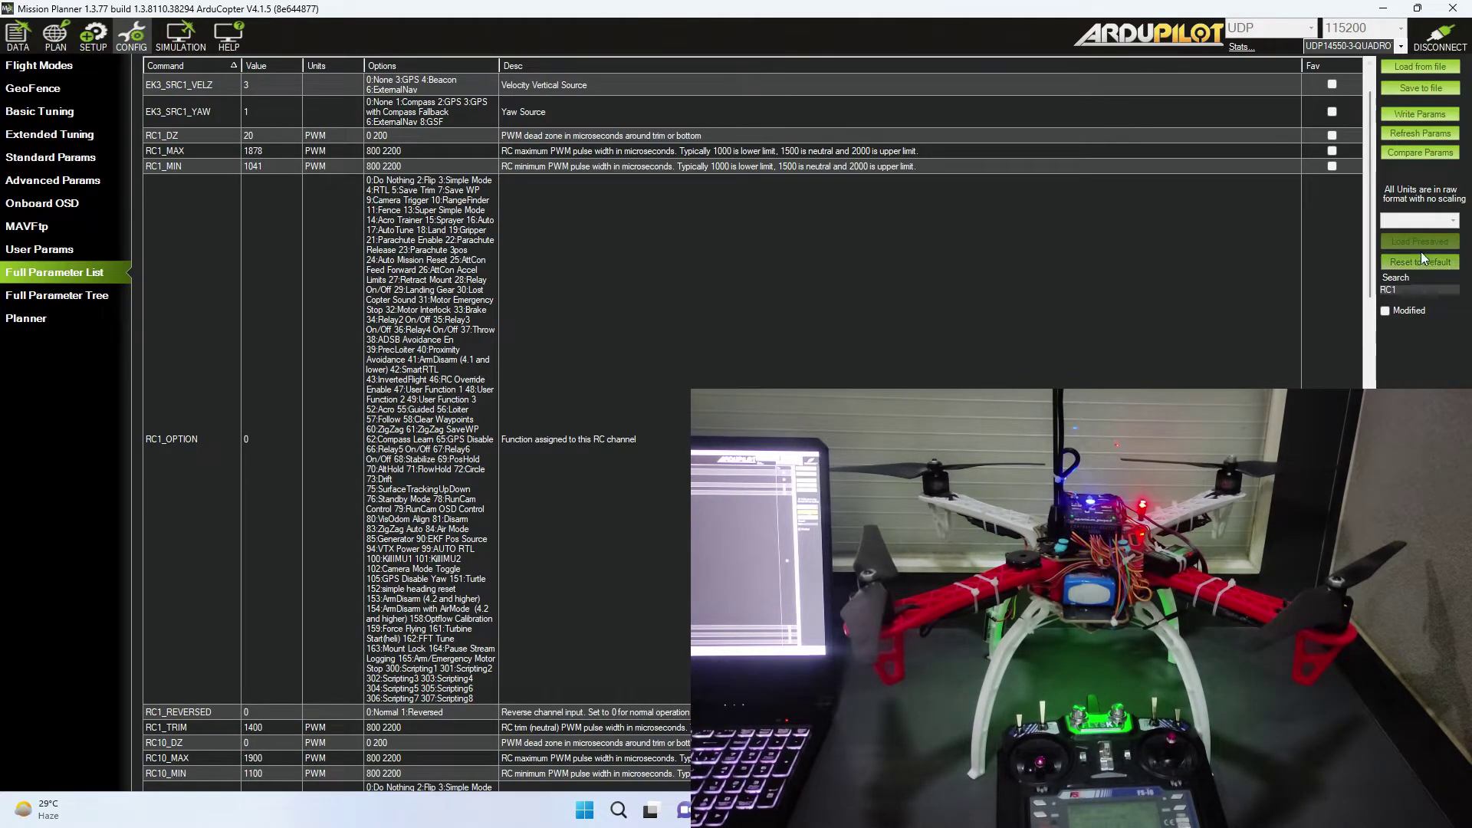
{"action": "left_click", "coordinate": [1422, 116]}
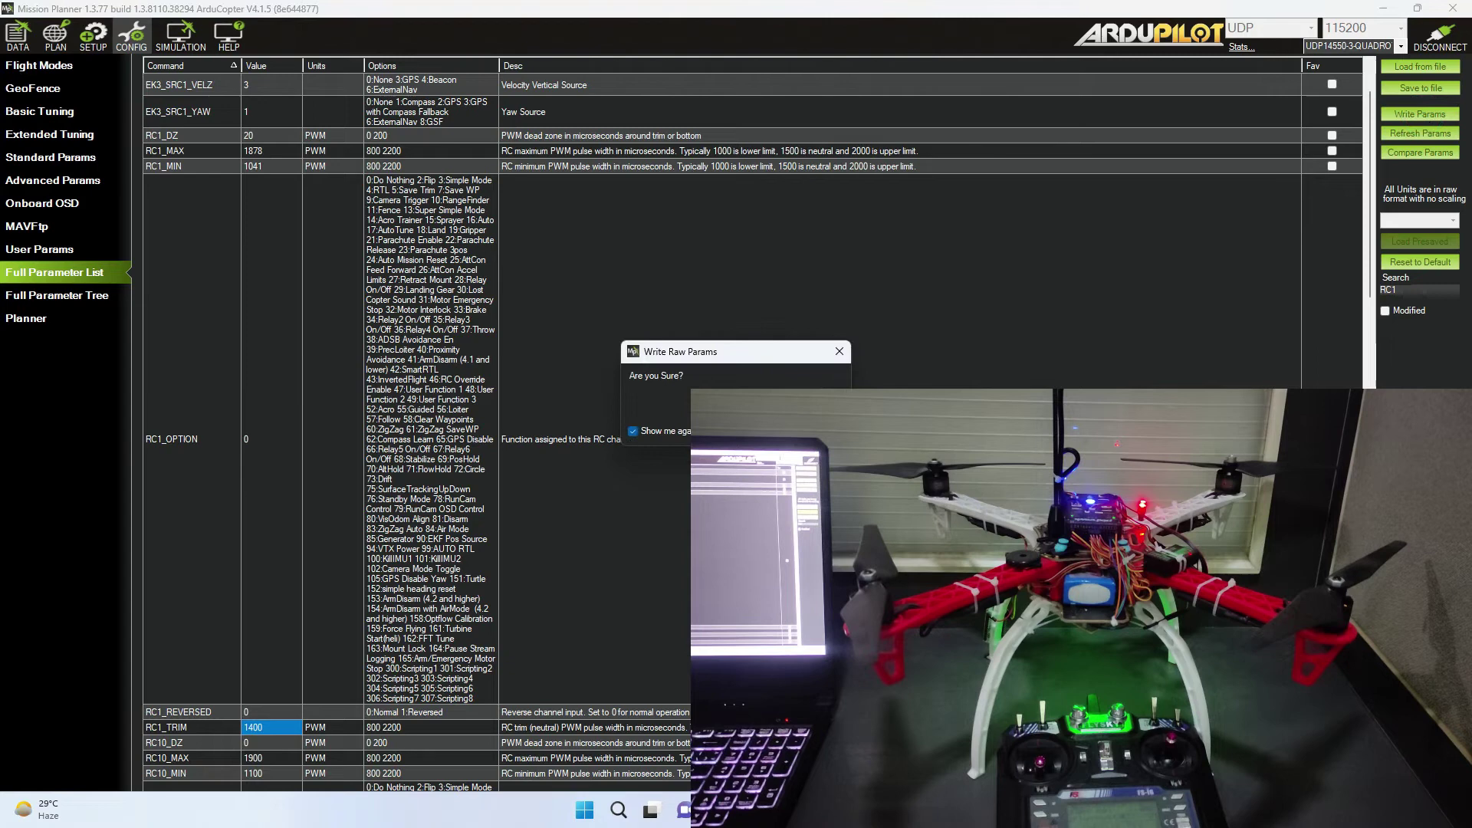
{"action": "key", "text": "Return"}
{"action": "key", "text": "Return"}
{"action": "left_click", "coordinate": [17, 36]}
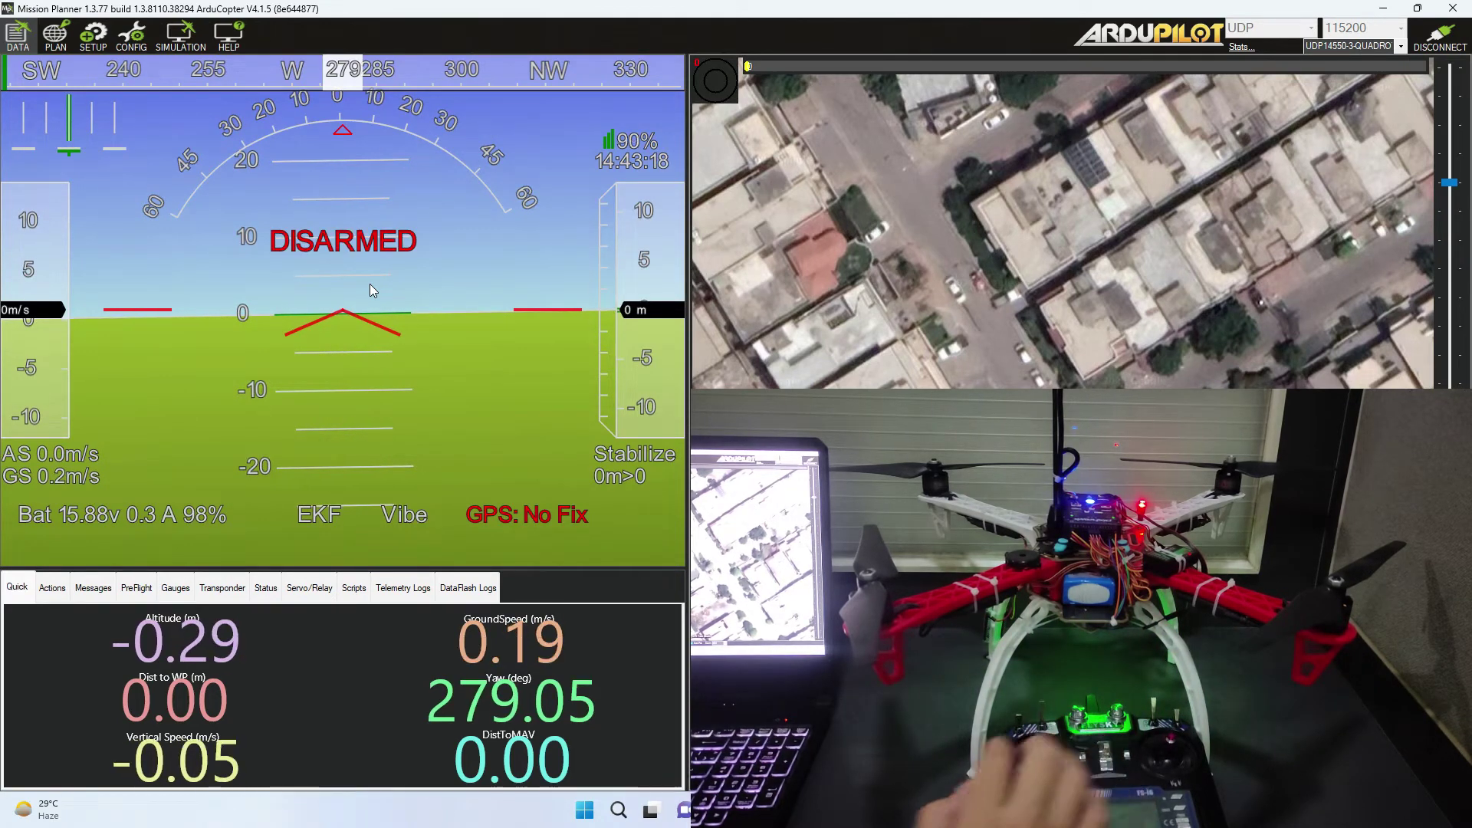
Set RC1_TRIM to 1500, write it to the drone, and return to Flight Data.
{"action": "left_click", "coordinate": [131, 35]}
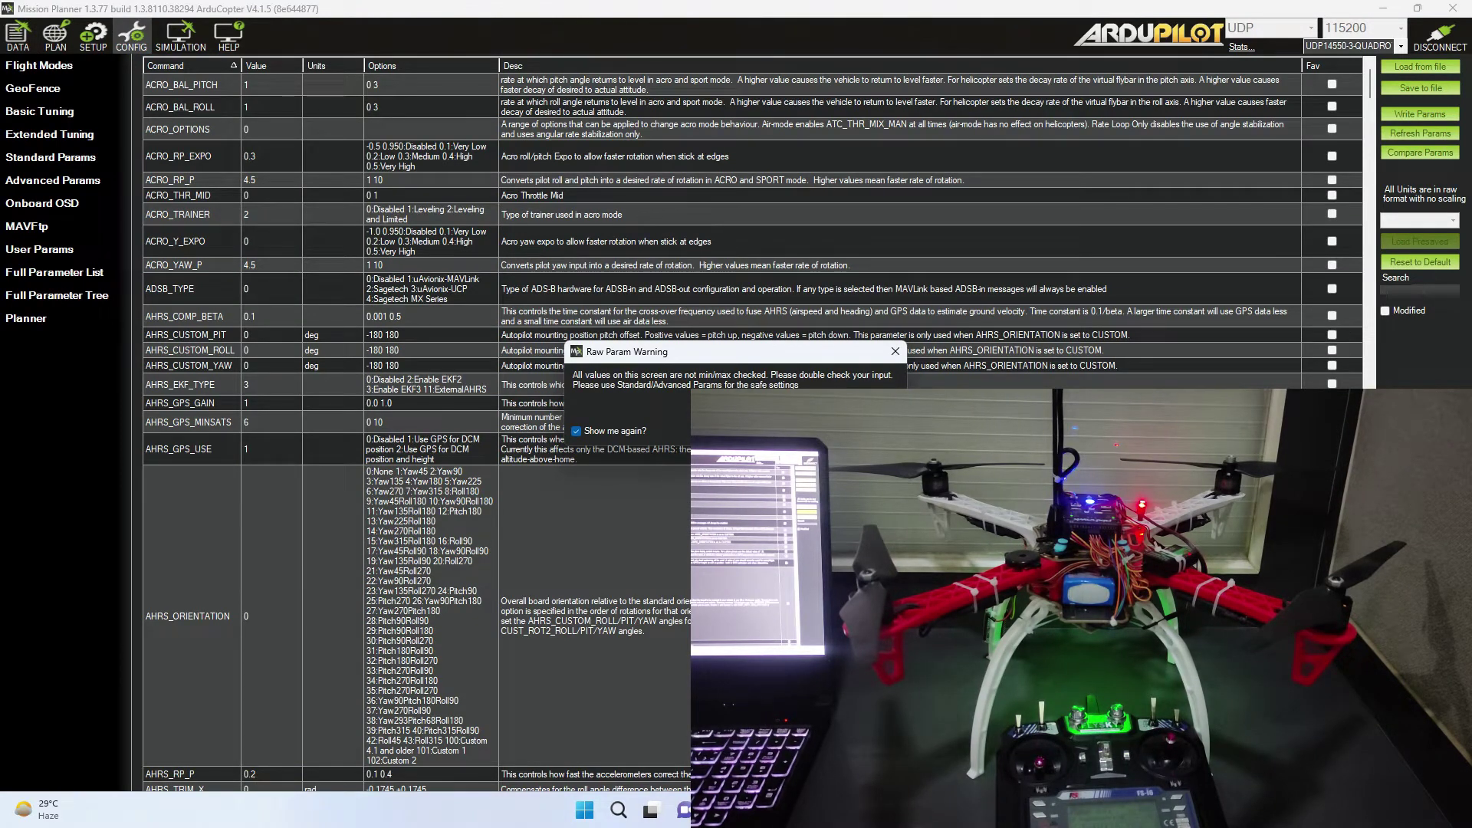
{"action": "key", "text": "Return"}
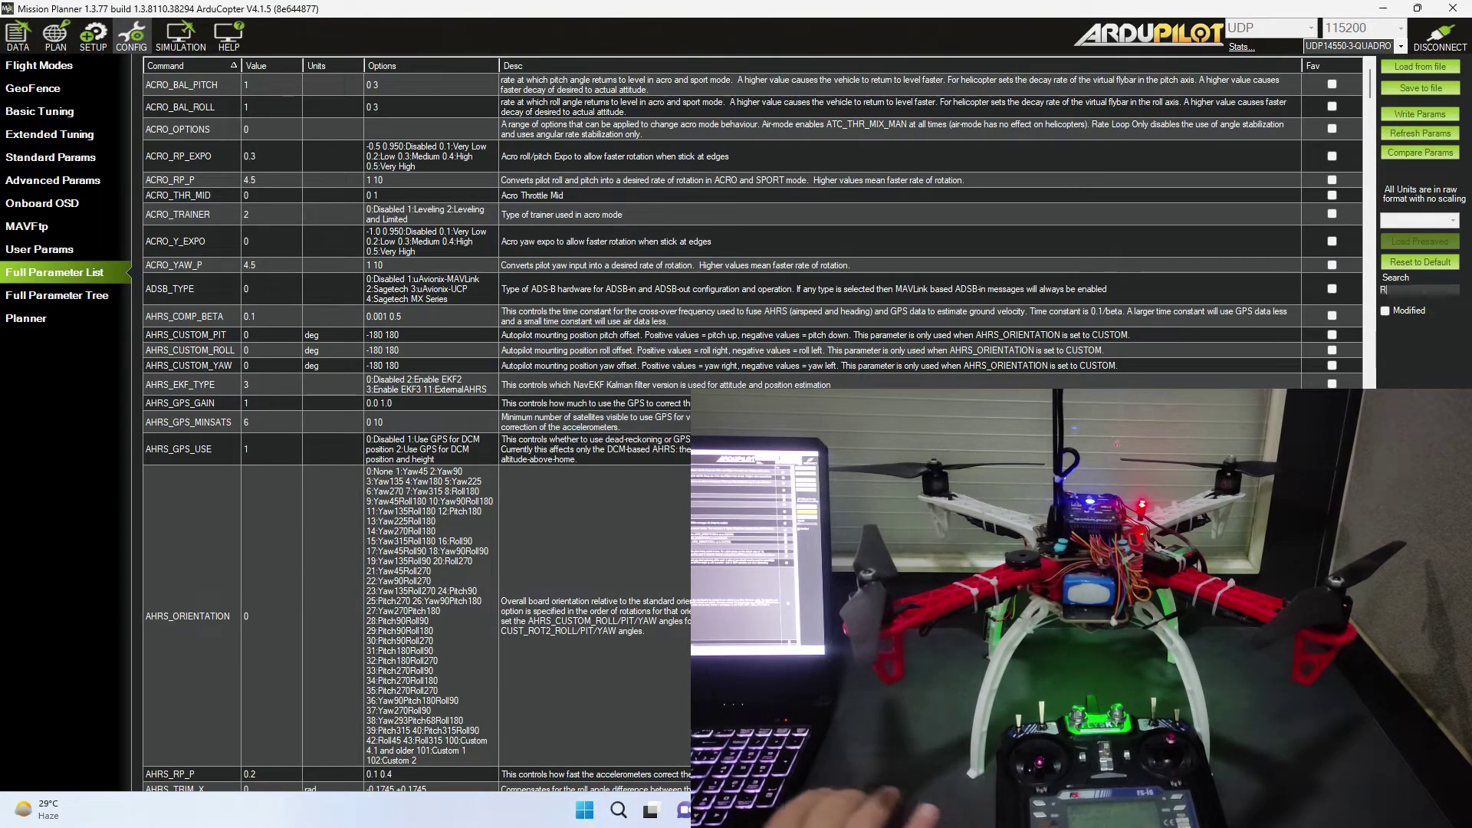
{"action": "type", "text": "C"}
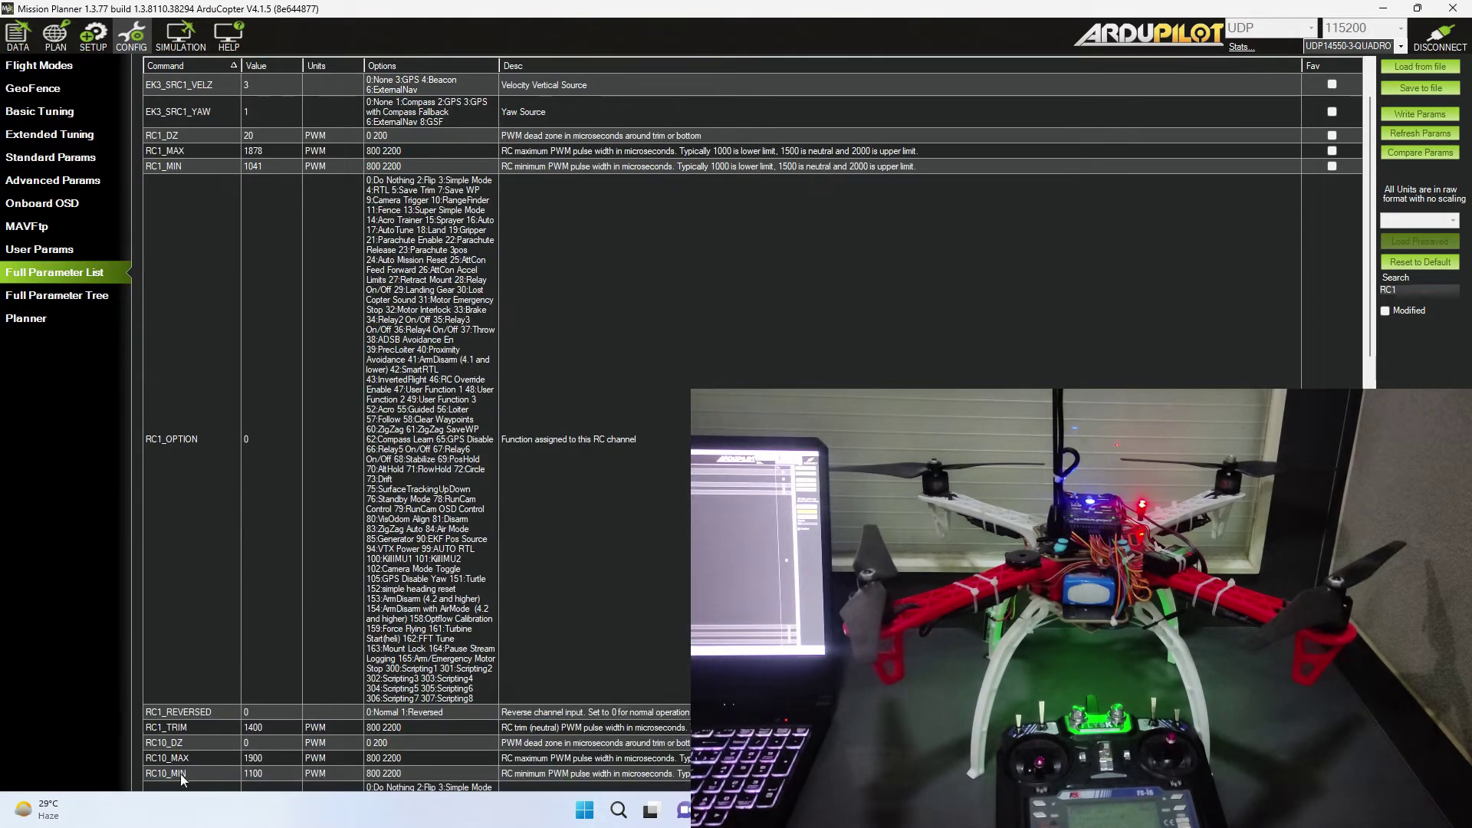
{"action": "type", "text": "1"}
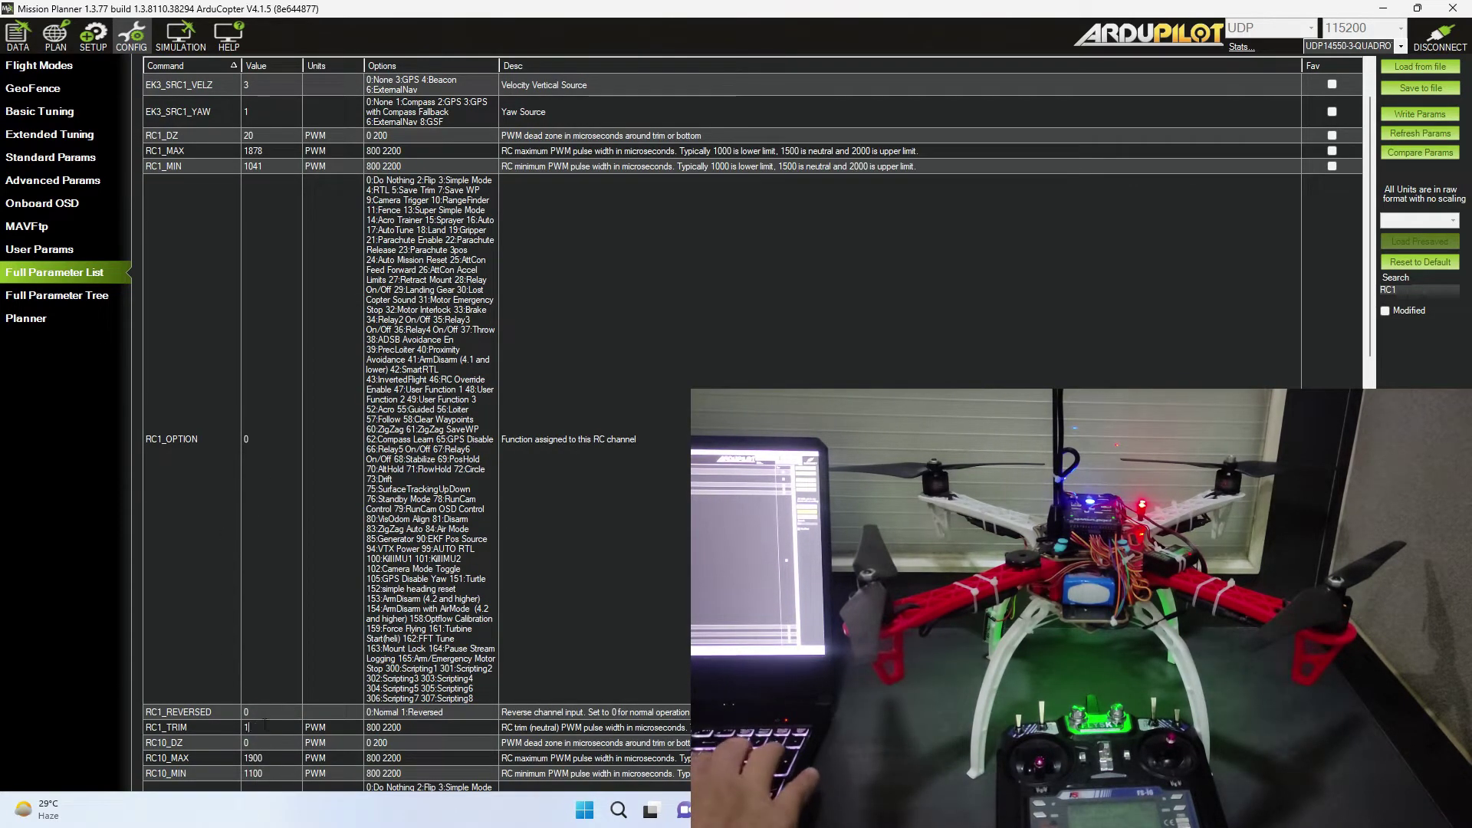
{"action": "key", "text": "Return"}
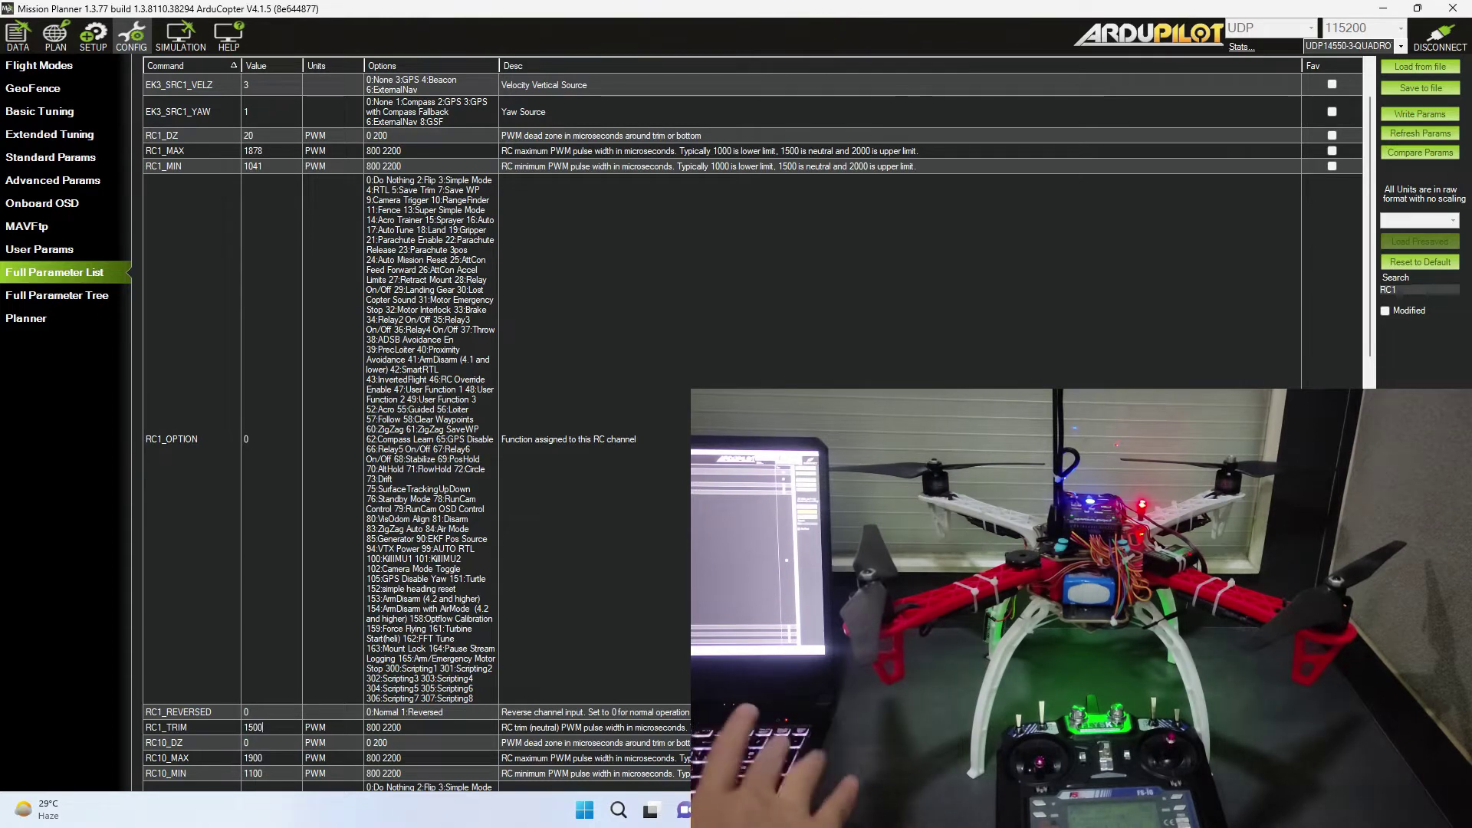
{"action": "left_click", "coordinate": [1415, 112]}
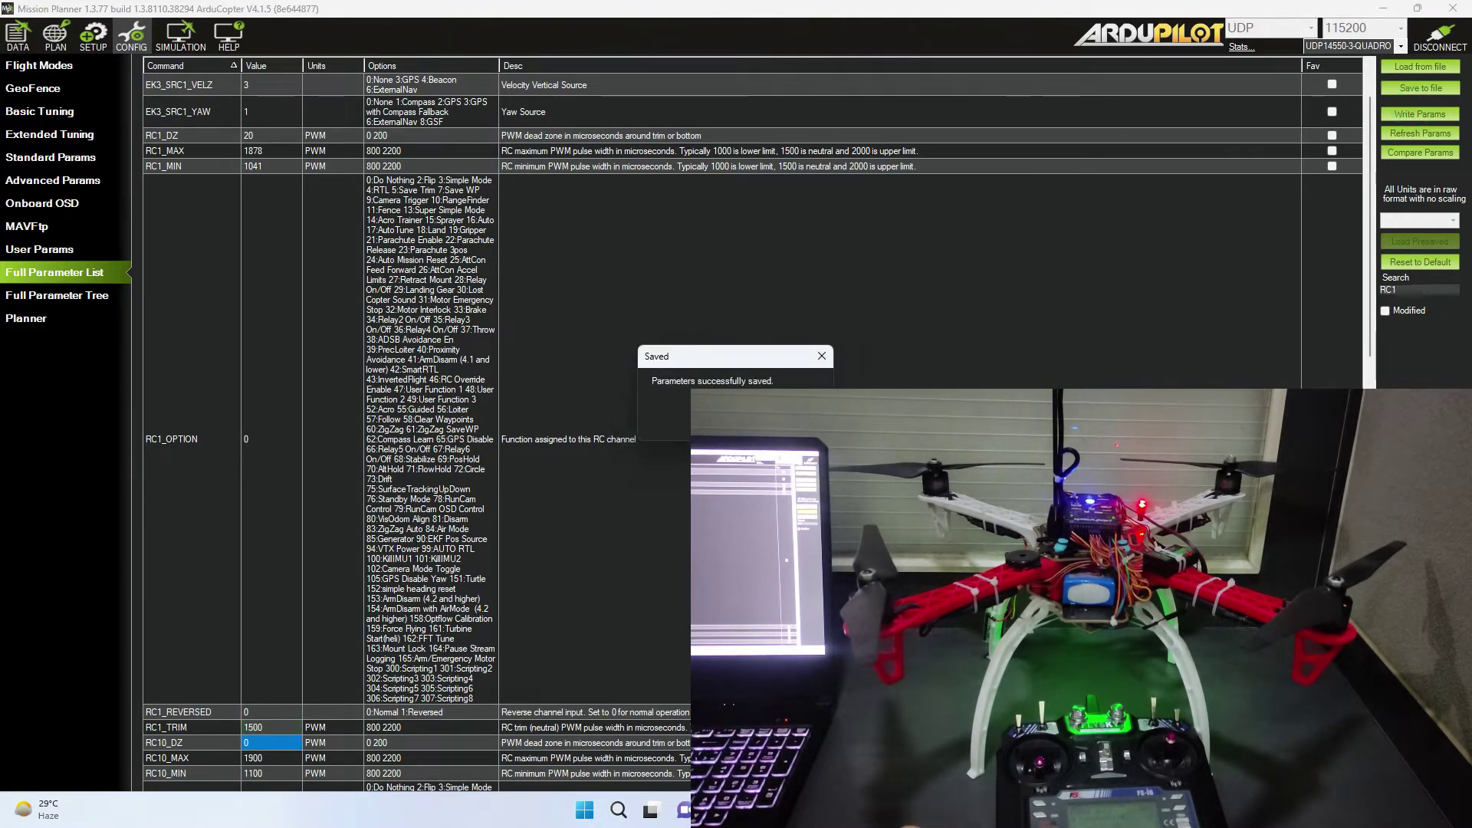
{"action": "key", "text": "Return"}
{"action": "left_click", "coordinate": [17, 35]}
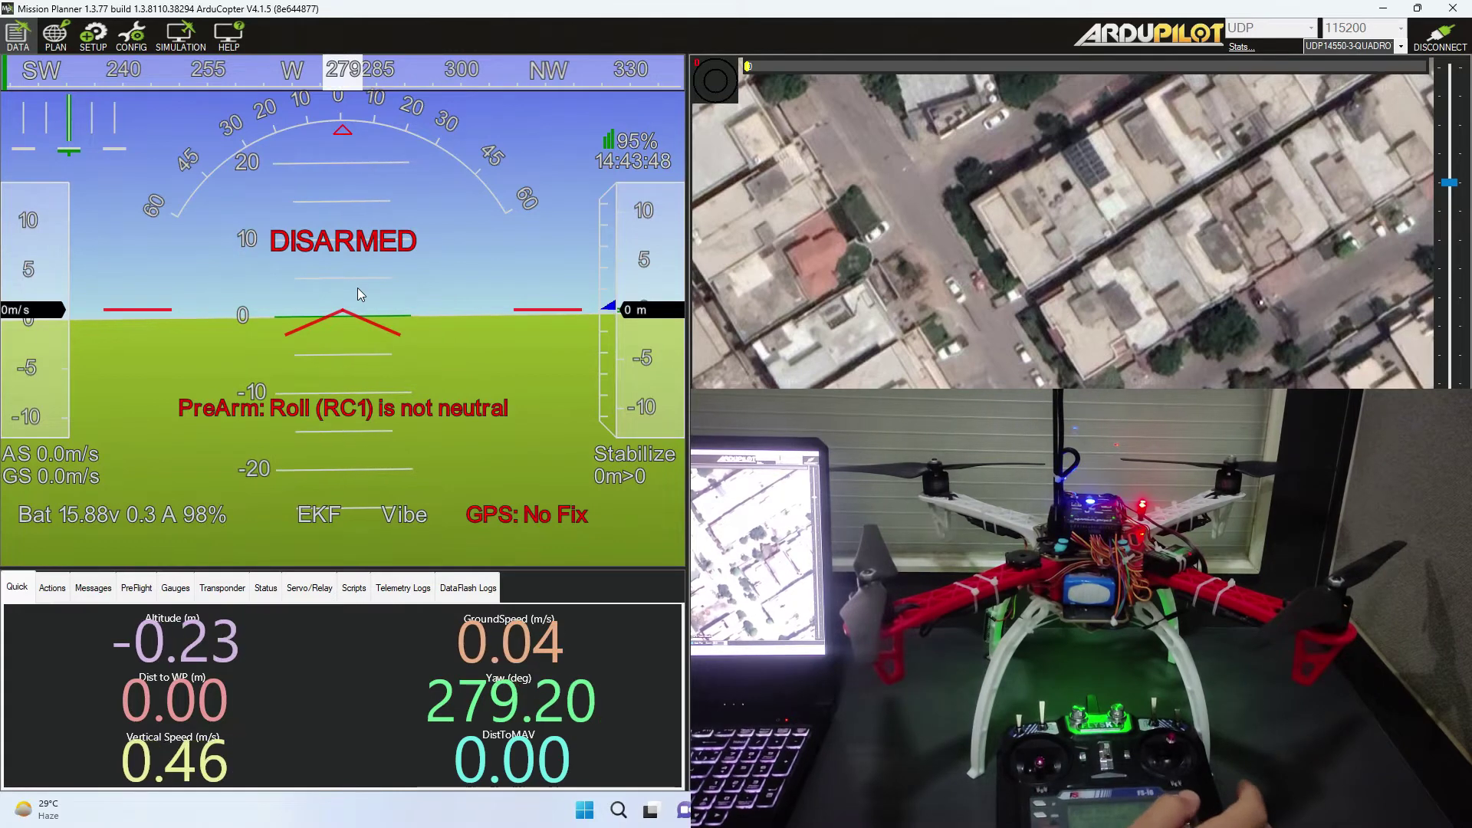
{"action": "left_click", "coordinate": [109, 36]}
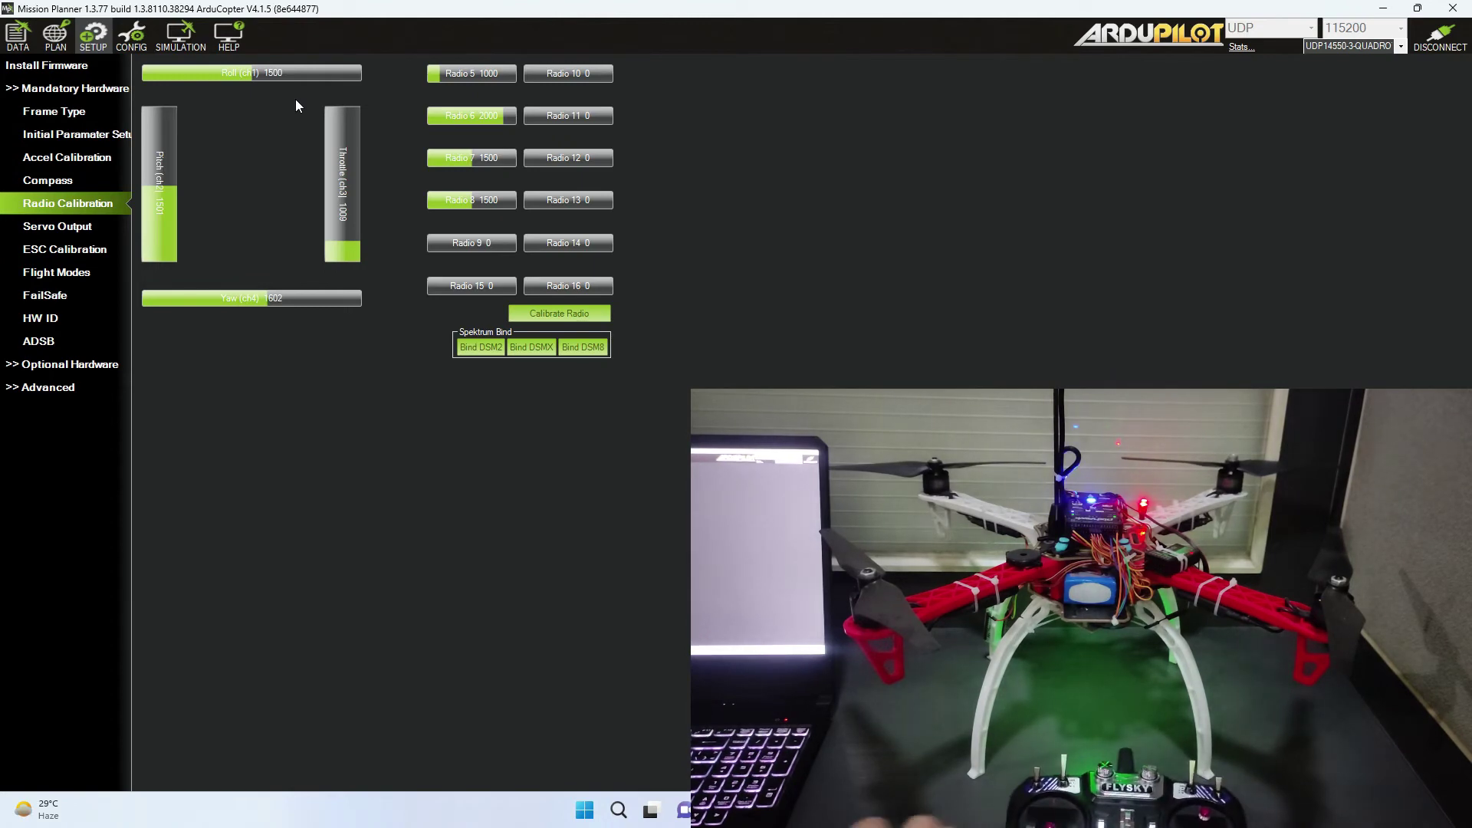
{"action": "left_click", "coordinate": [21, 46]}
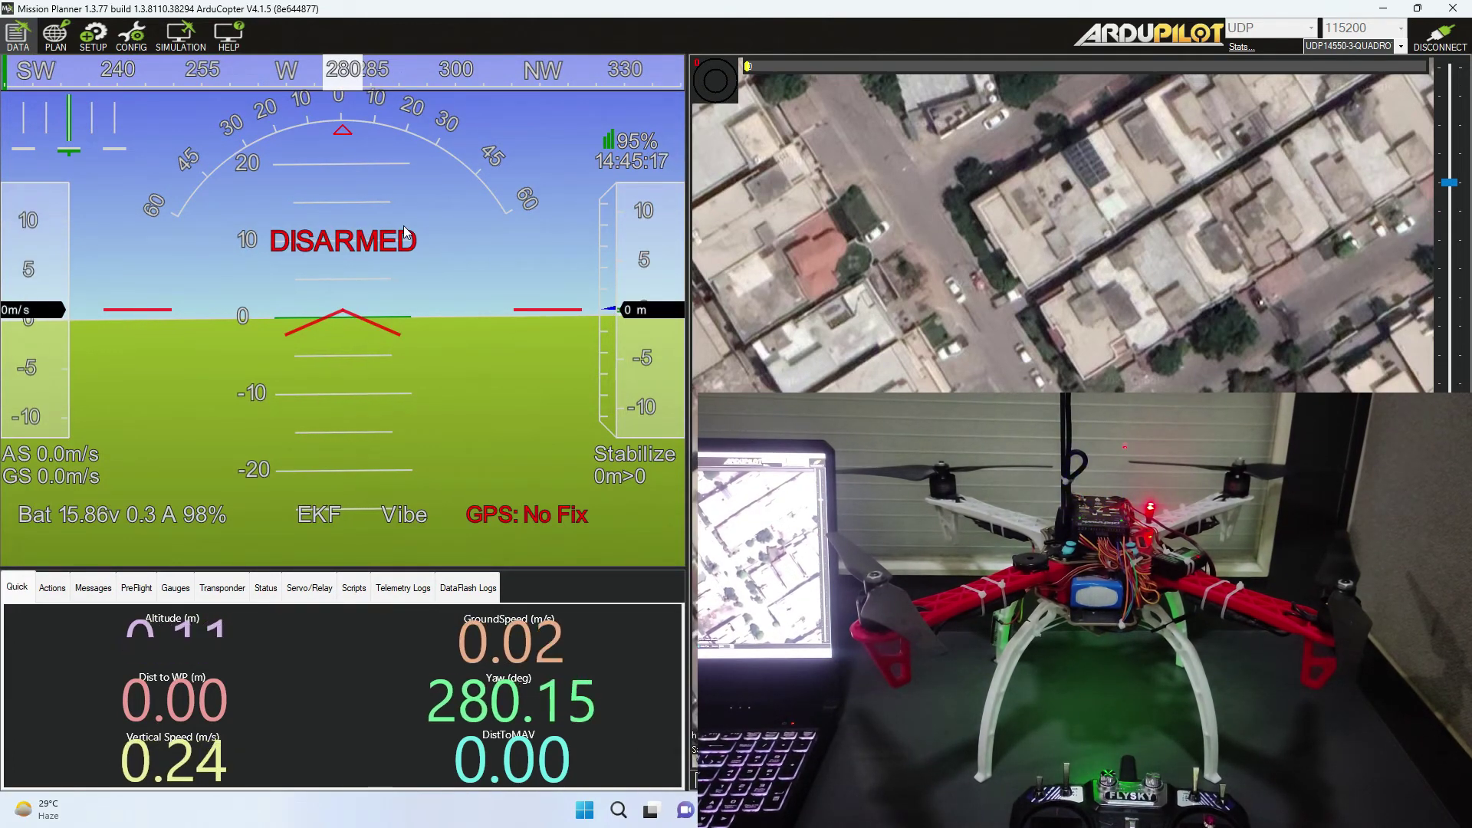
Reopen SETUP Radio Calibration to check the Roll (ch1) reading, now 1500.
{"action": "left_click", "coordinate": [96, 40]}
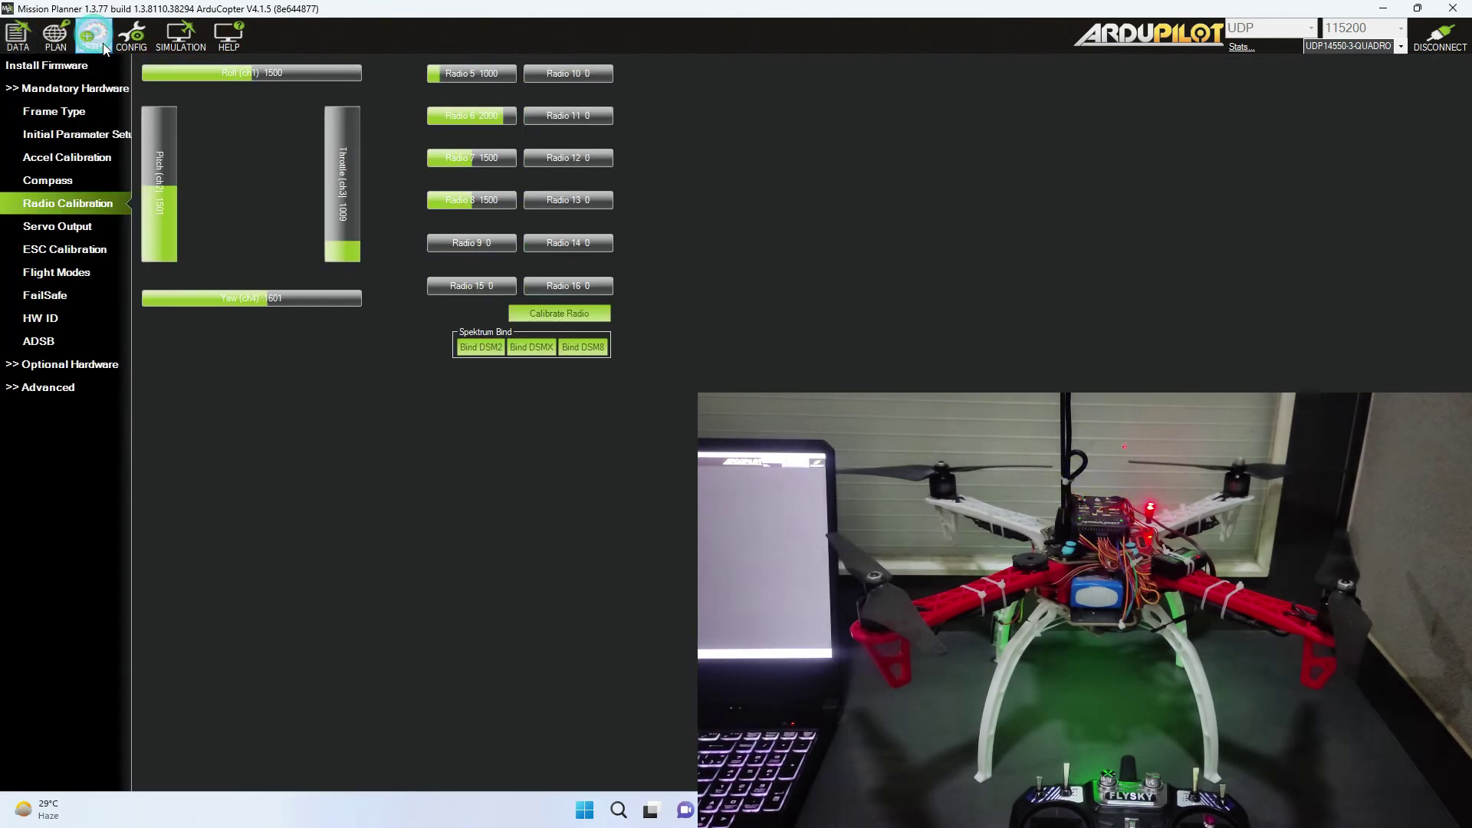